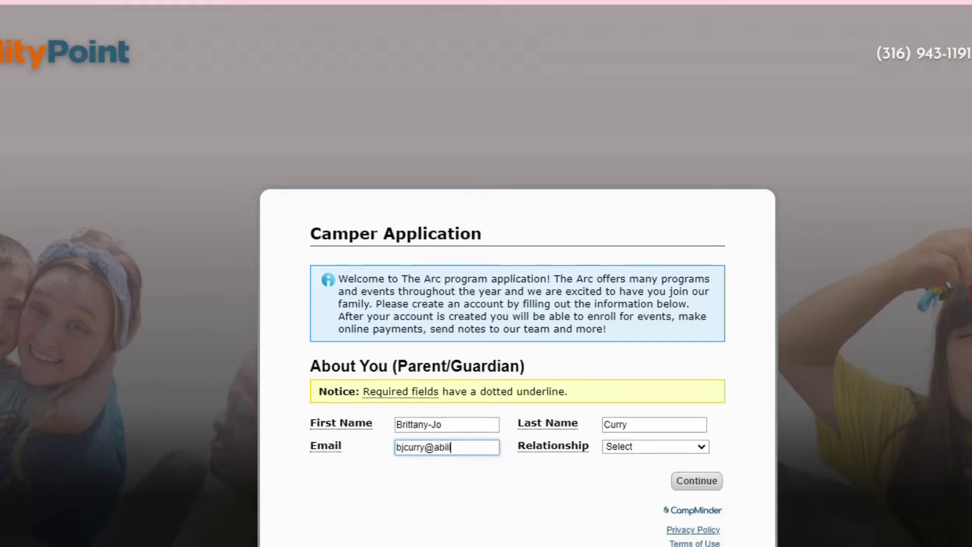
Finish the parent's email address and set the relationship to 'I am a legal guardian'
type("oint.org")
left_click(666, 447)
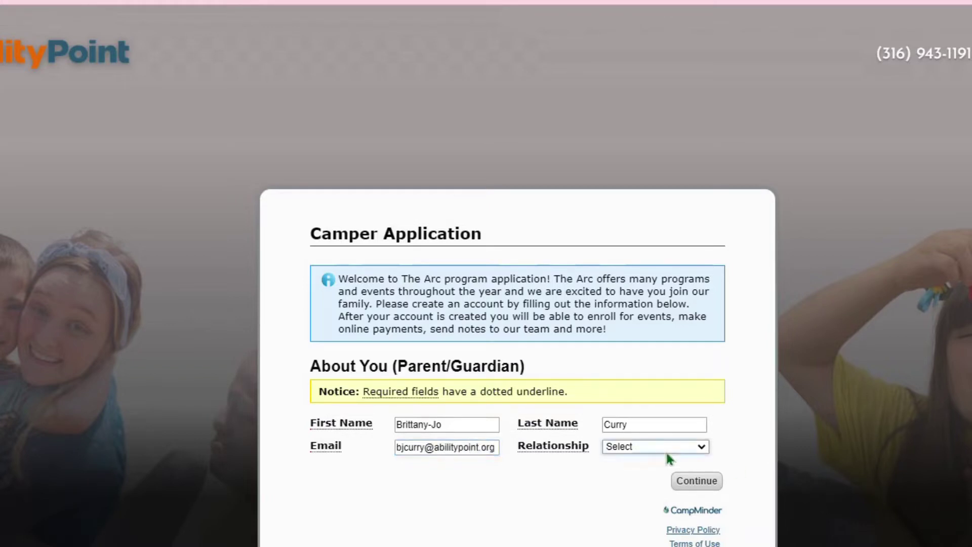
left_click(656, 467)
Skip the previous-email account check and create the account with a confirmed password
left_click(696, 480)
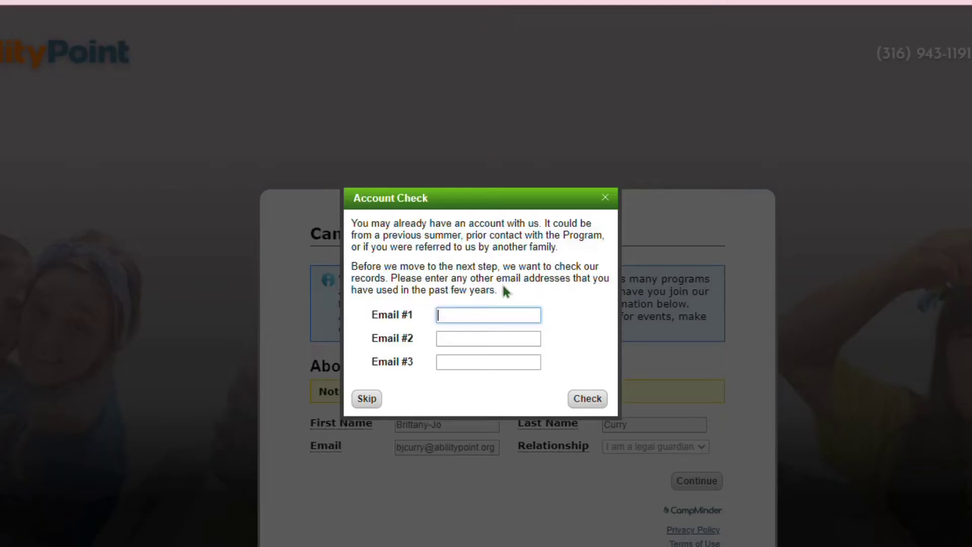
left_click(366, 399)
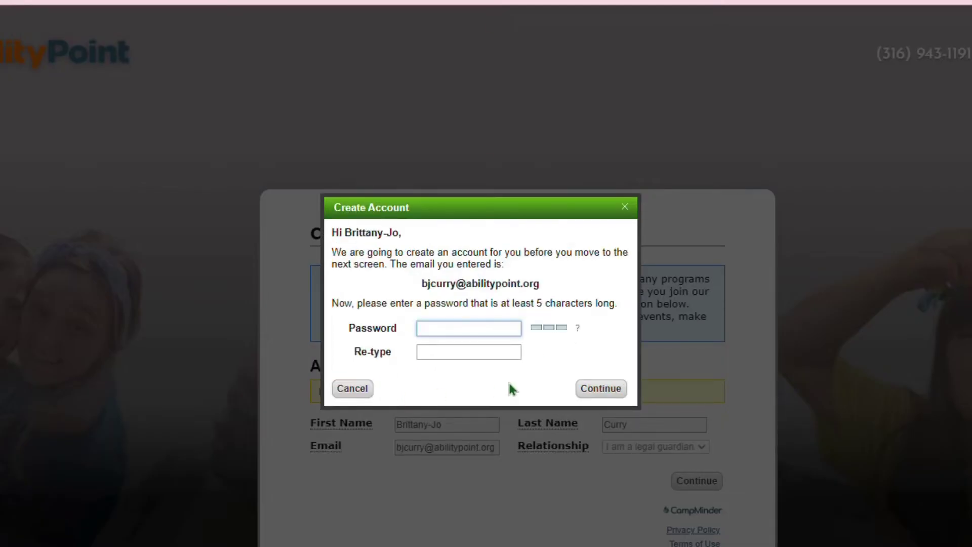
type("•••••••••")
key("Tab")
type("••••••")
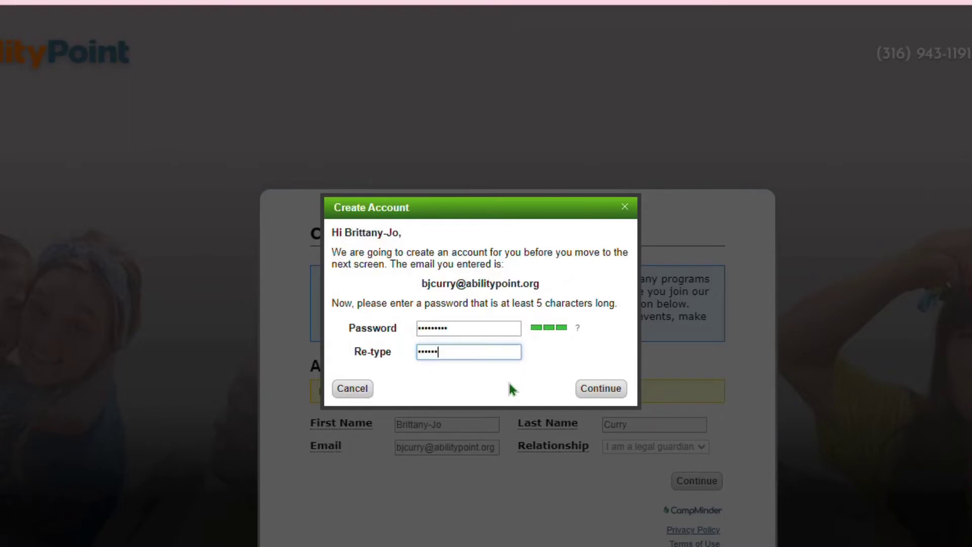
type("•••")
key("Return")
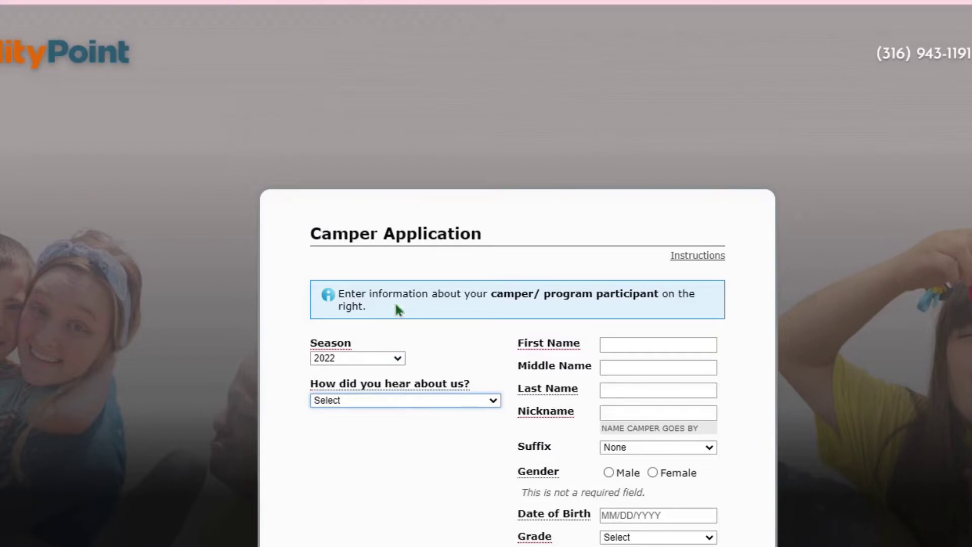
Choose Brochure/ Marketing Material as the referral source and enter the camper's first and last name
left_click(391, 203)
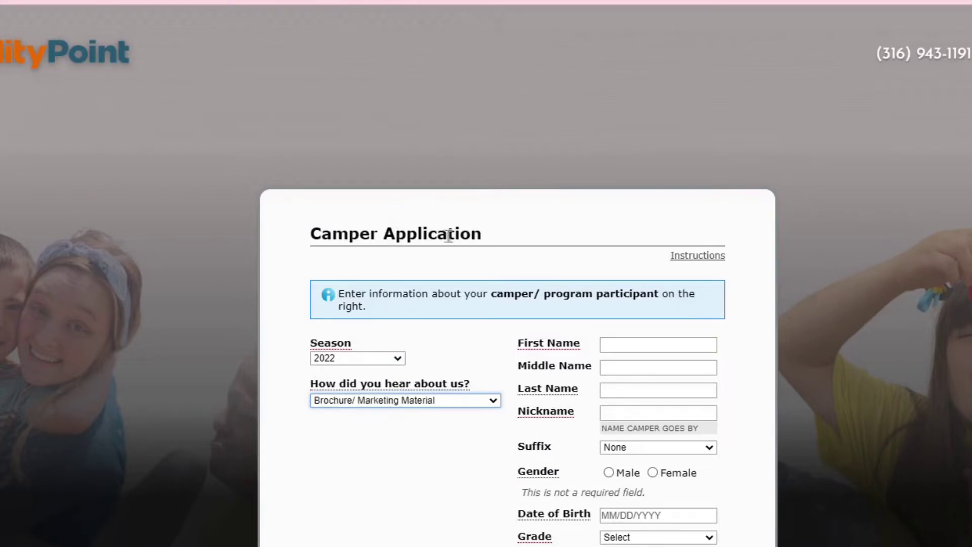
left_click(697, 350)
type("John")
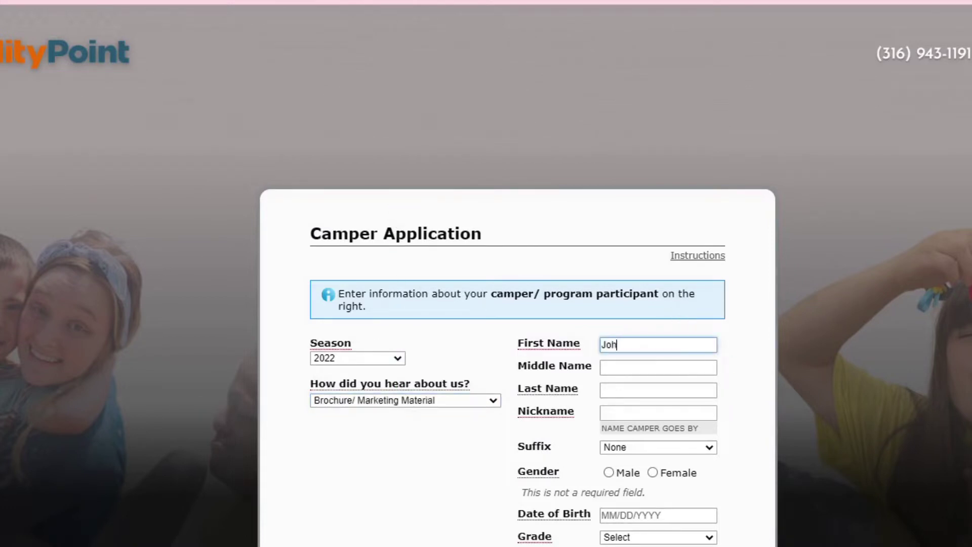
key("Tab")
key("Tab")
type("Doe")
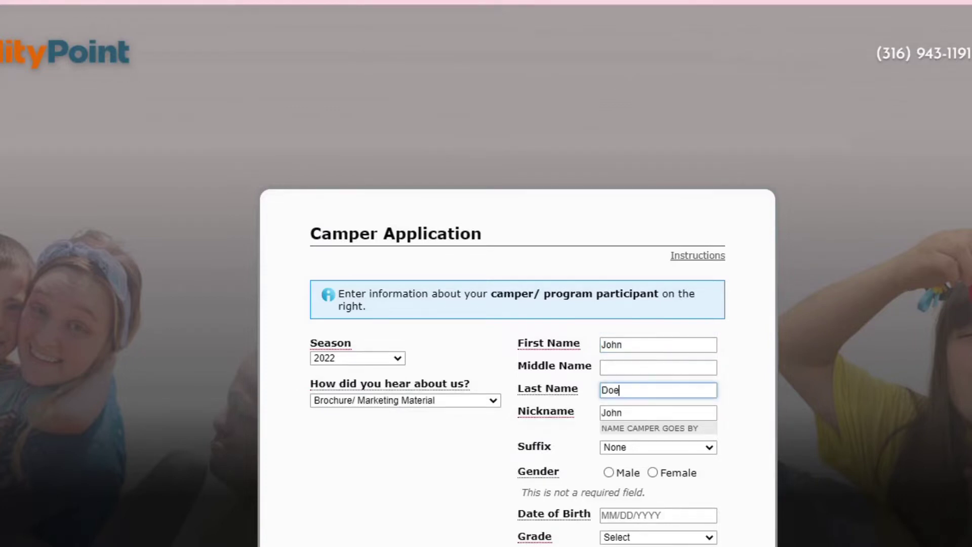
key("Tab")
key("Tab")
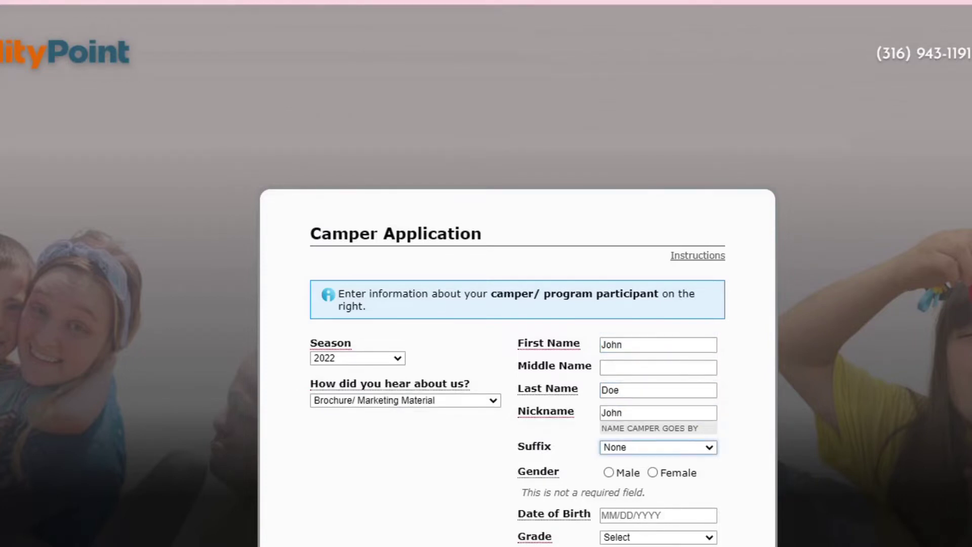
Set gender Male, birth date 01/01/2000, grade 12th+ and school NA
scroll(794, 348, "down", 5)
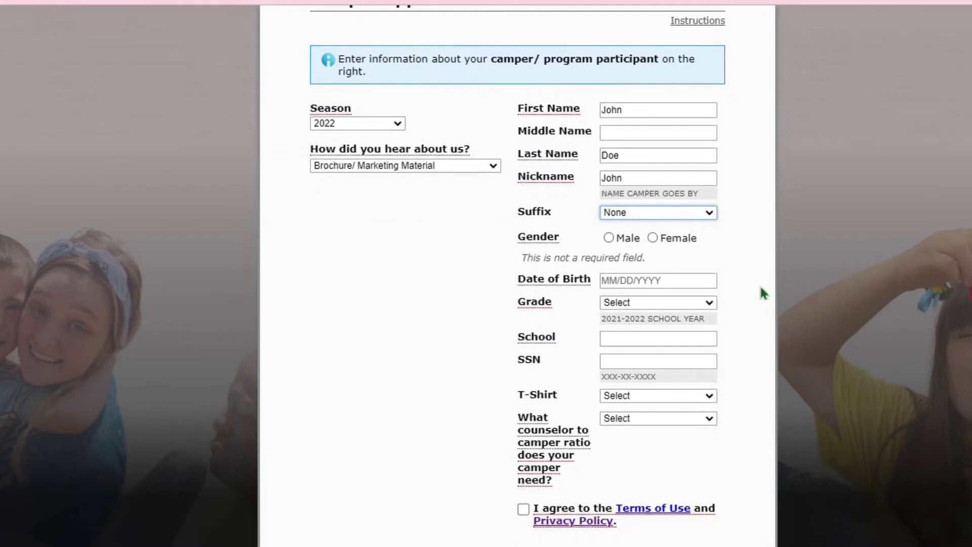
left_click(627, 241)
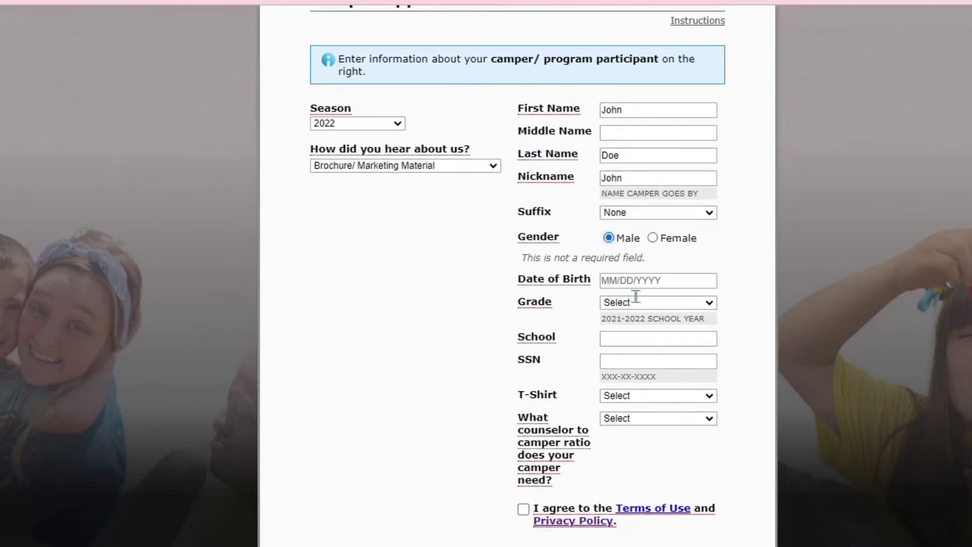
key("Tab")
type("01/")
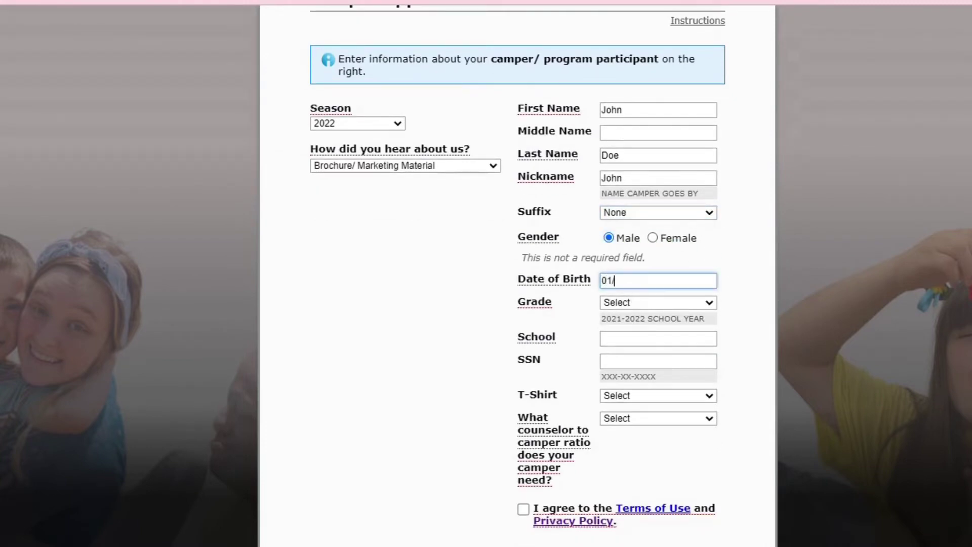
type("01/2000")
key("Tab")
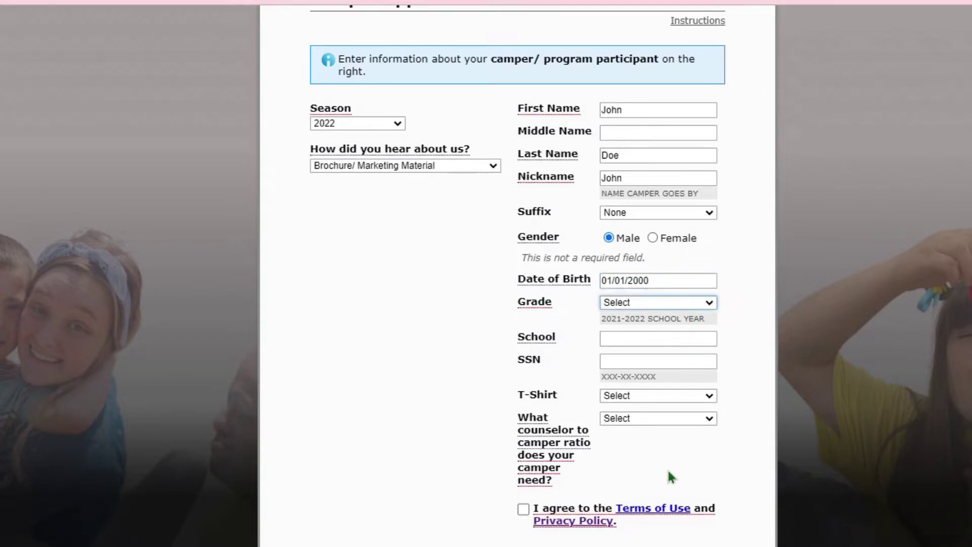
type("12th+")
key("Tab")
type("N")
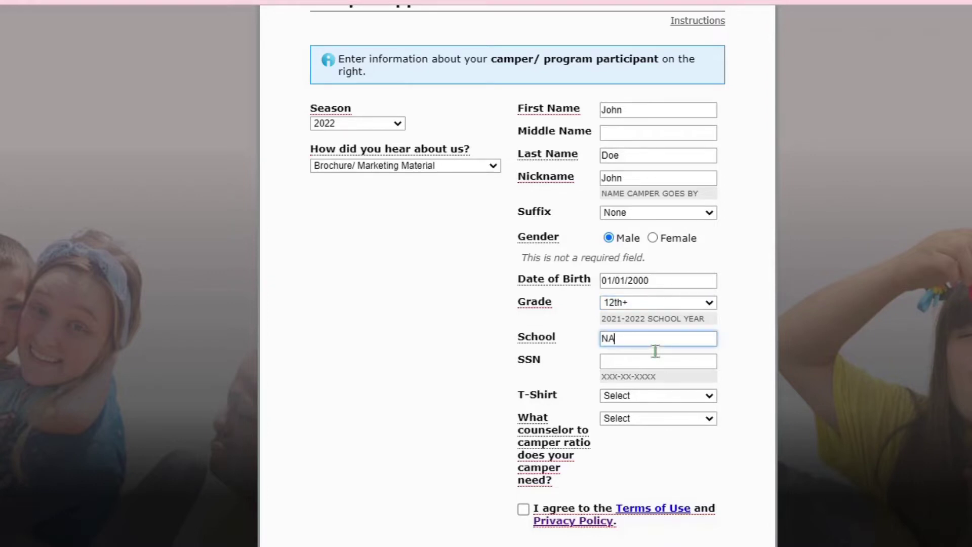
Pick T-shirt size Adult L and a 1:6 ratio, accept the Terms of Use, and continue
left_click(650, 401)
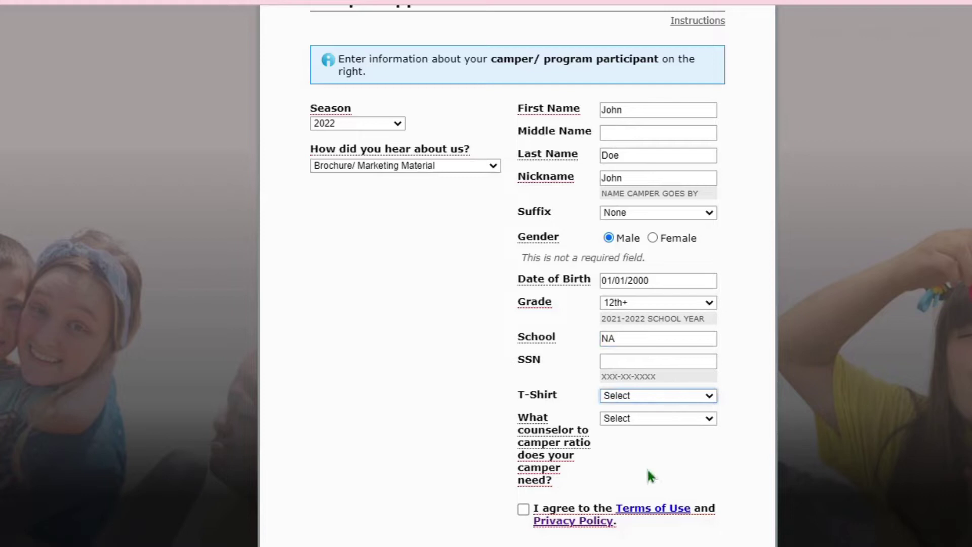
left_click(650, 521)
left_click(639, 419)
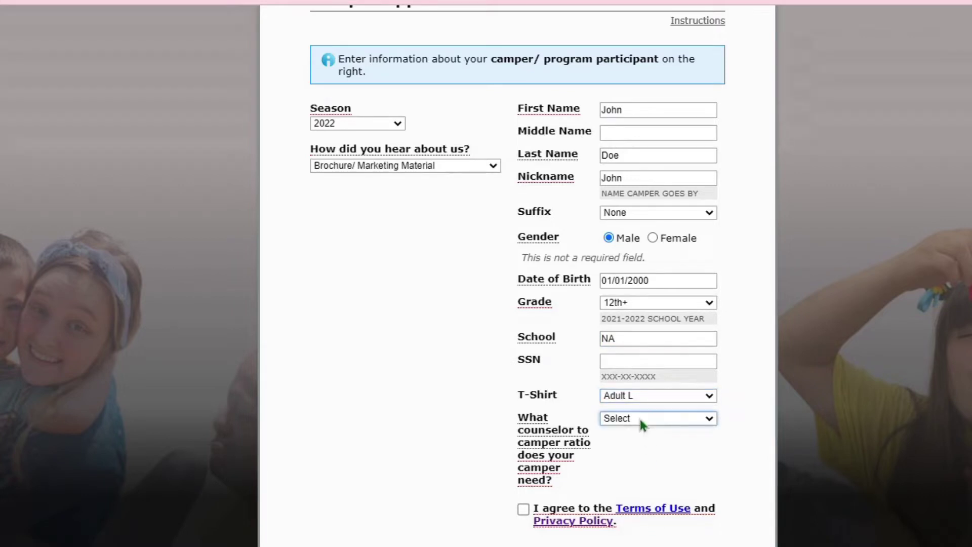
left_click(637, 493)
left_click(610, 508)
left_click(623, 541)
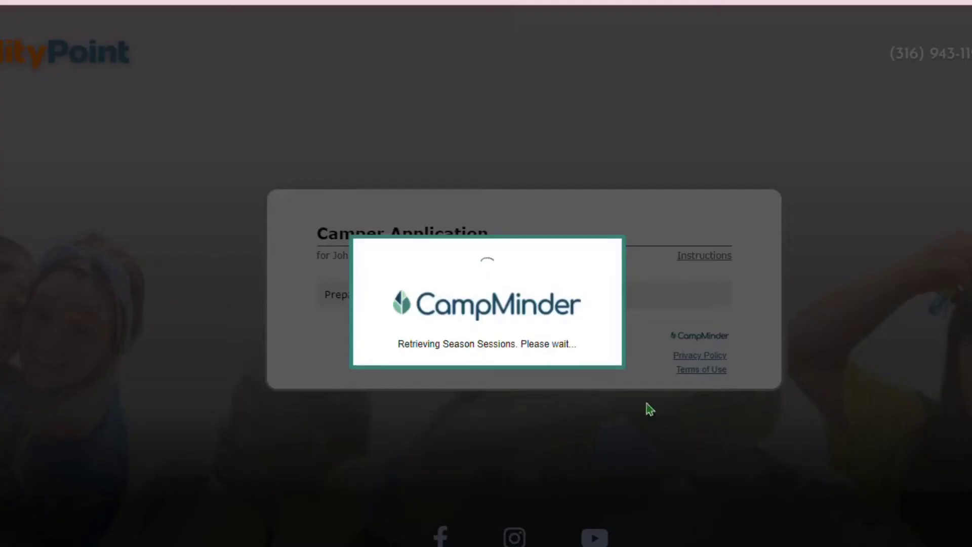
Select the Mini Tours program MT H - Bowling and continue to the reservation summary
scroll(629, 358, "down", 4)
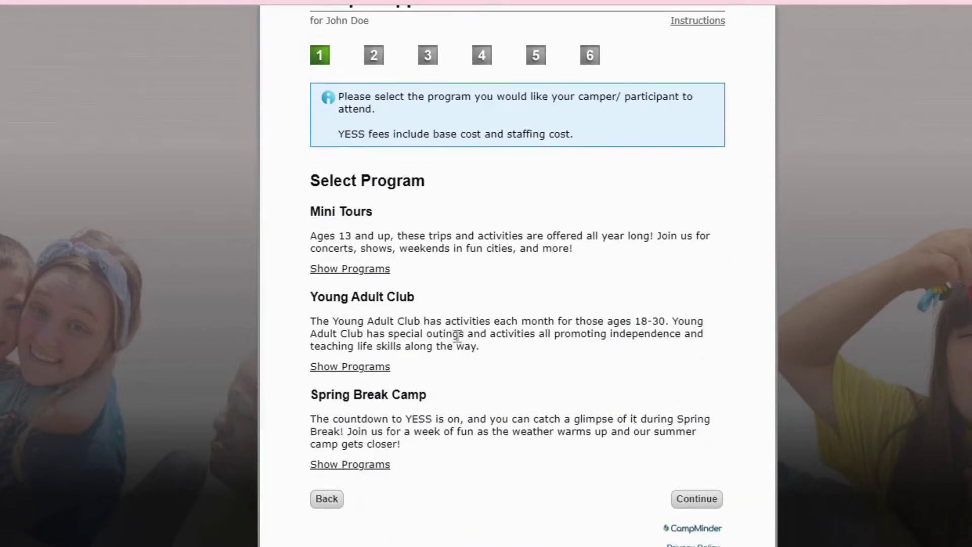
left_click(349, 274)
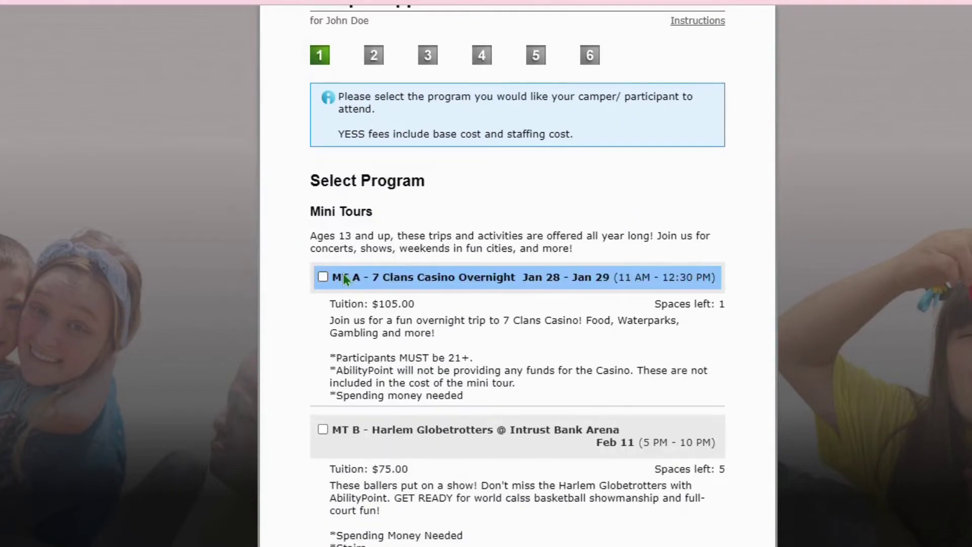
left_click(417, 280)
scroll(797, 355, "down", 2)
scroll(798, 355, "down", 6)
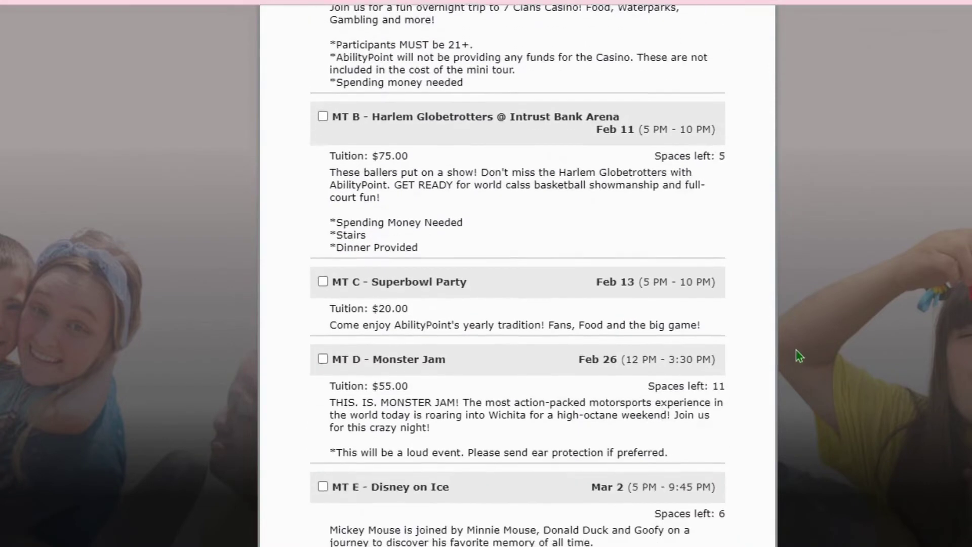
scroll(797, 355, "down", 6)
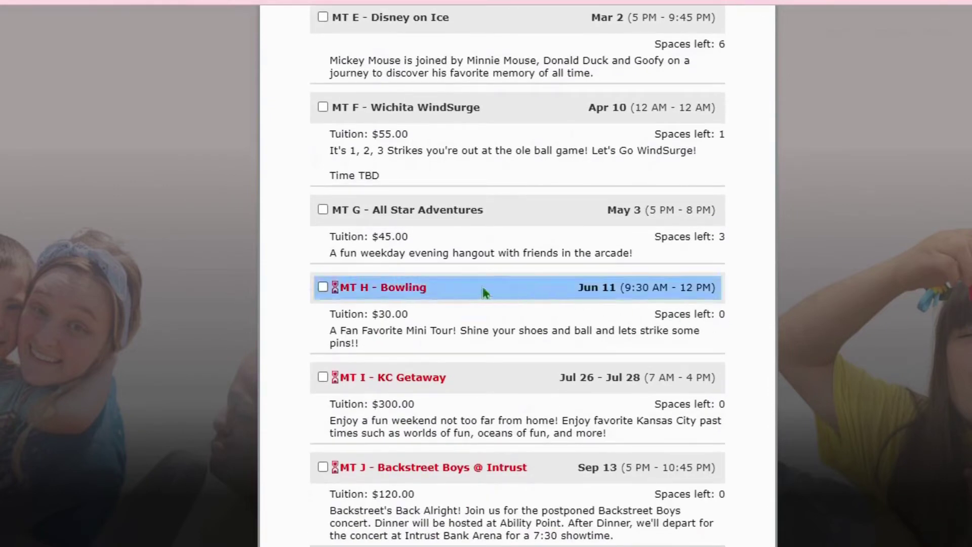
left_click(426, 289)
scroll(900, 361, "down", 6)
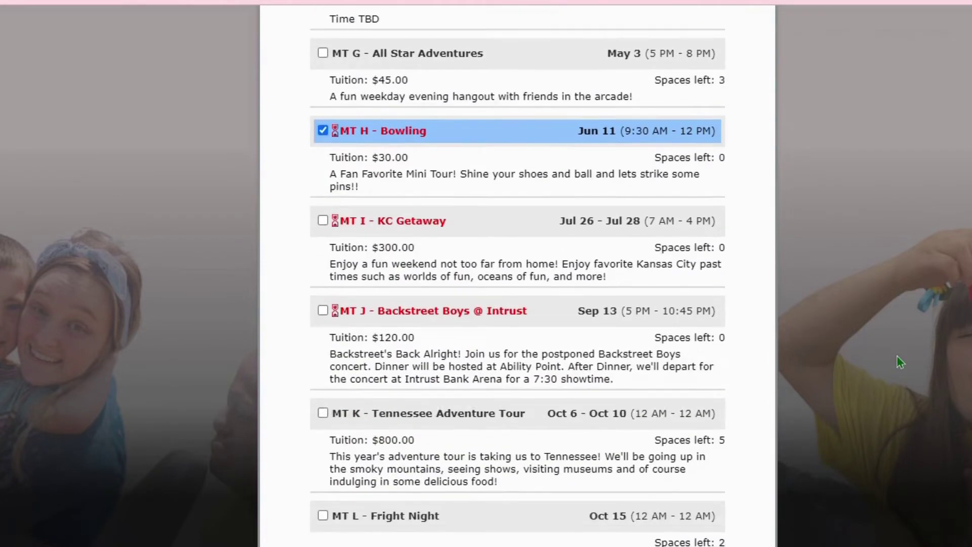
scroll(900, 362, "down", 7)
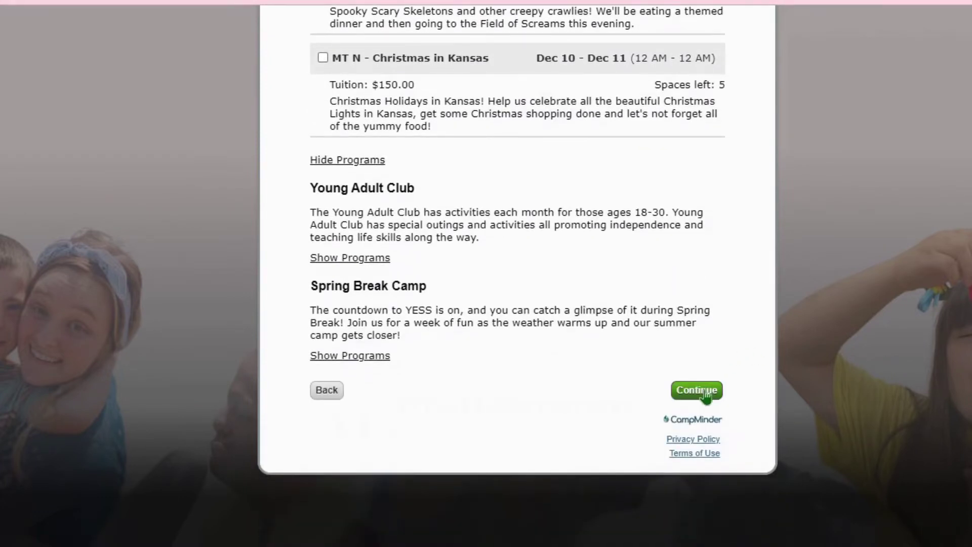
left_click(699, 391)
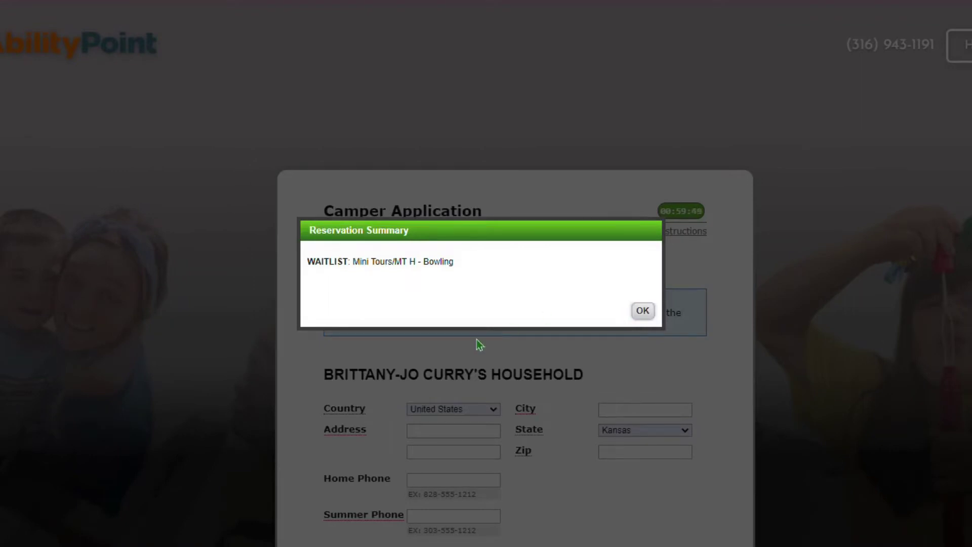
Enter the household street address, city and zip code
left_click(643, 310)
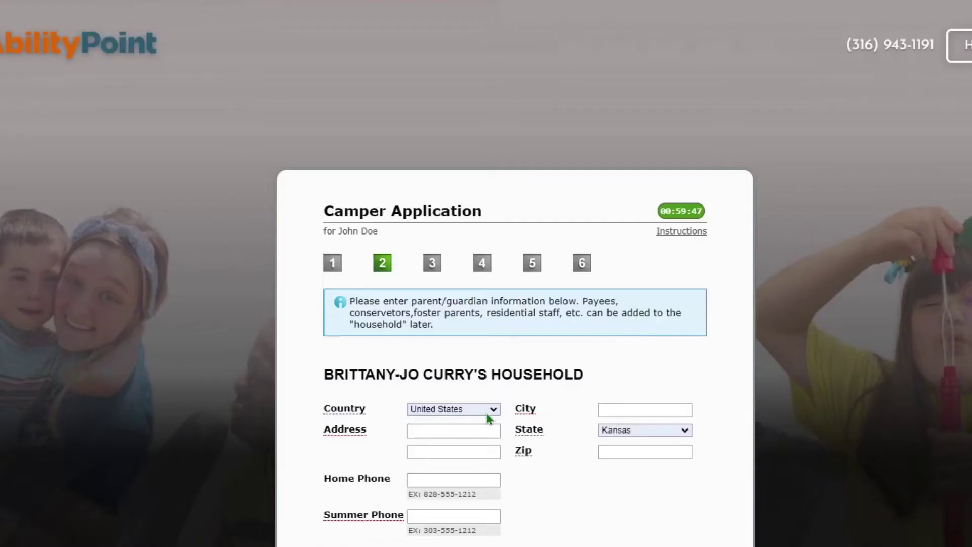
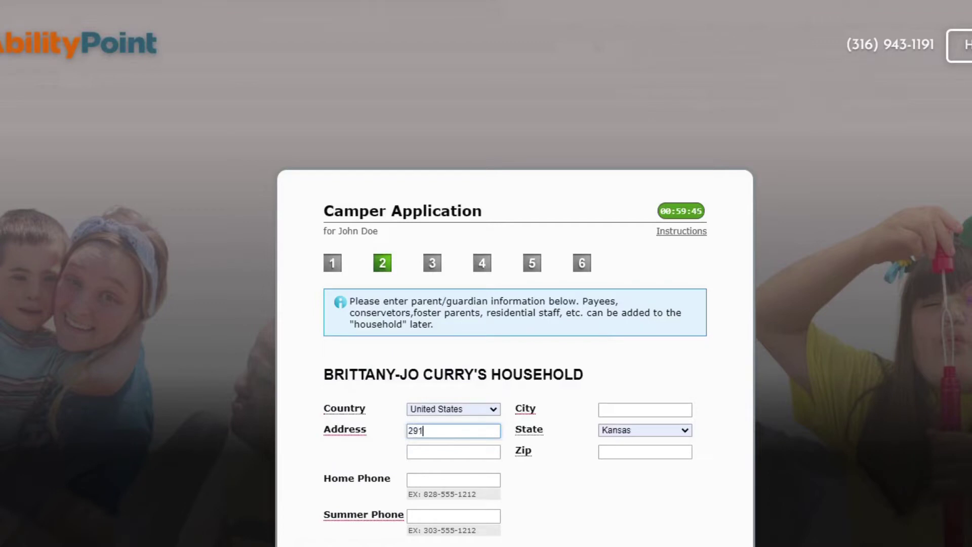
left_click(453, 452)
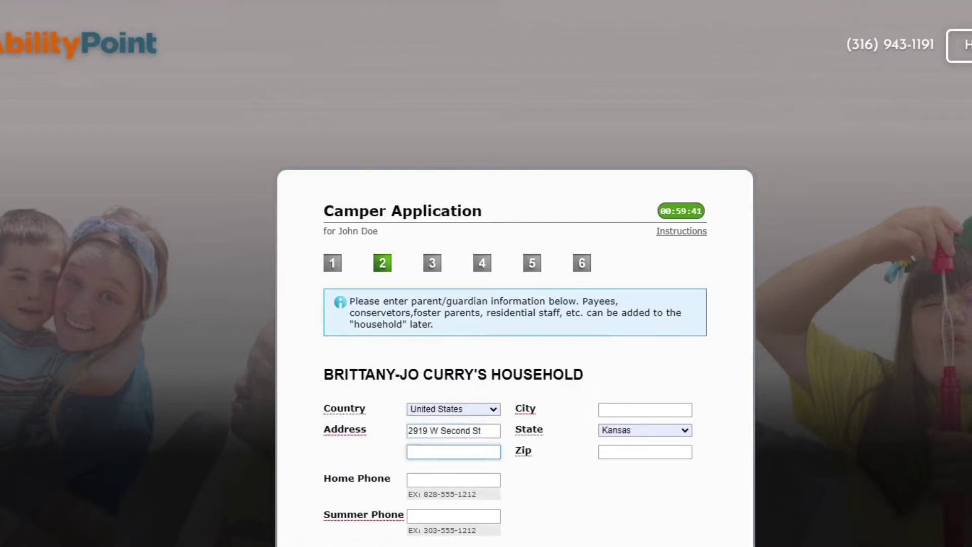
left_click(691, 410)
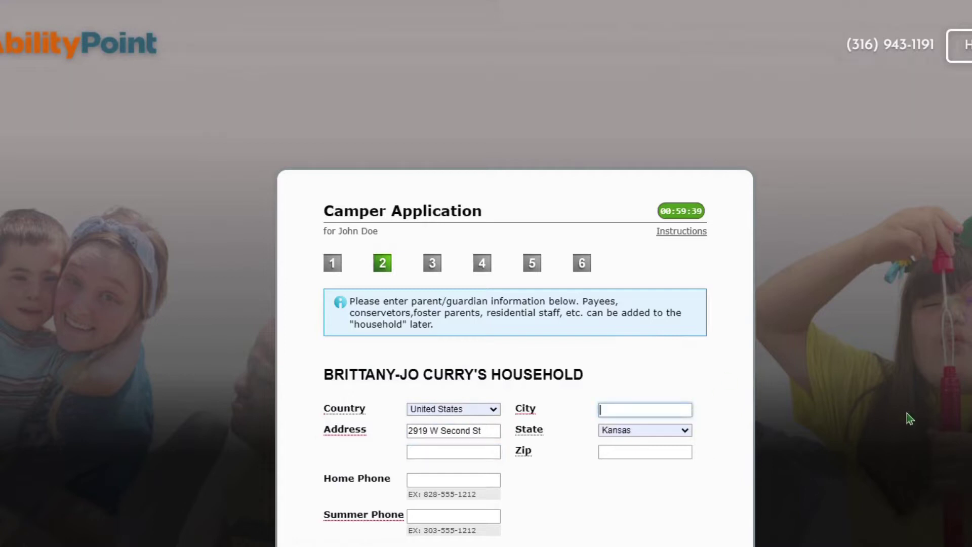
type("Wichita")
left_click(689, 458)
type("67203")
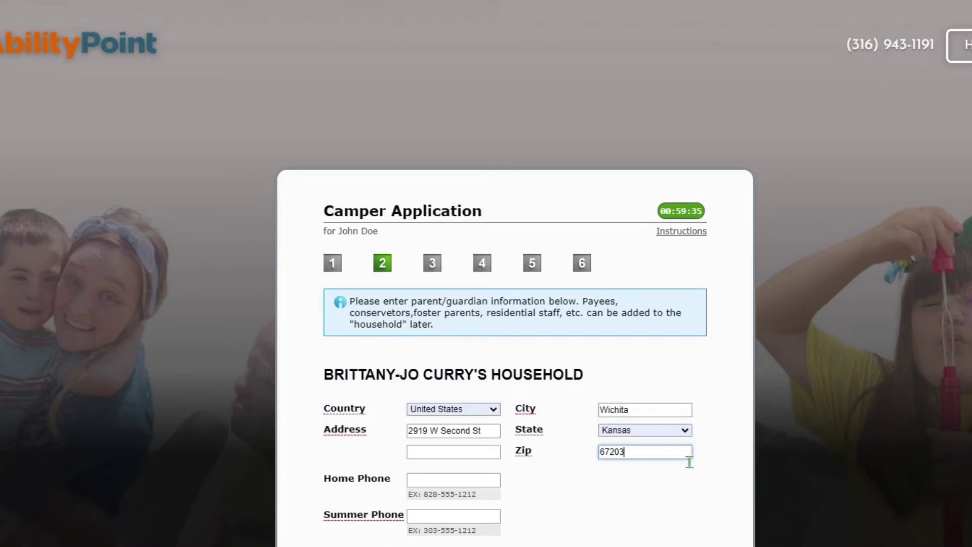
scroll(547, 420, "down", 1)
scroll(545, 414, "down", 4)
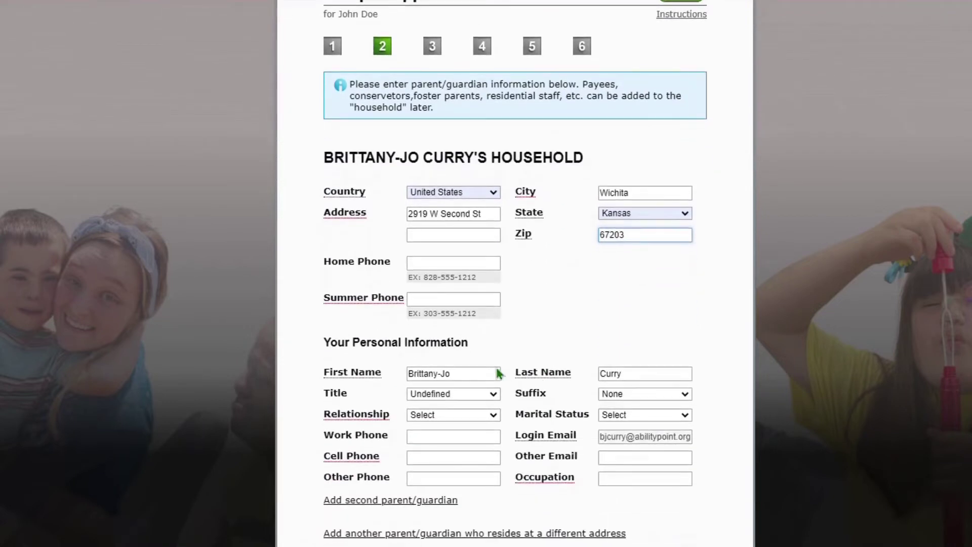
Fill in the guardian's summer phone number and set the relationship to Mother
left_click(483, 304)
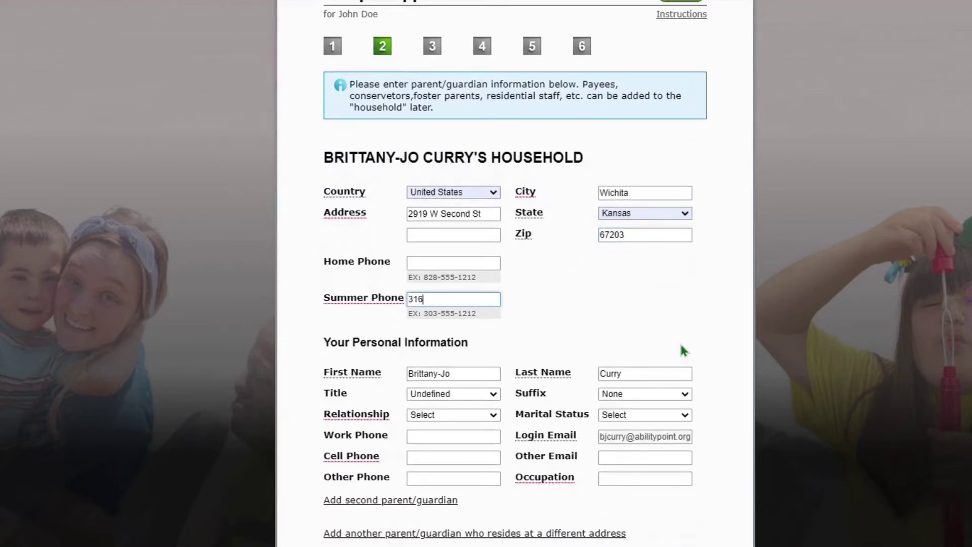
scroll(666, 336, "down", 1)
scroll(667, 336, "down", 1)
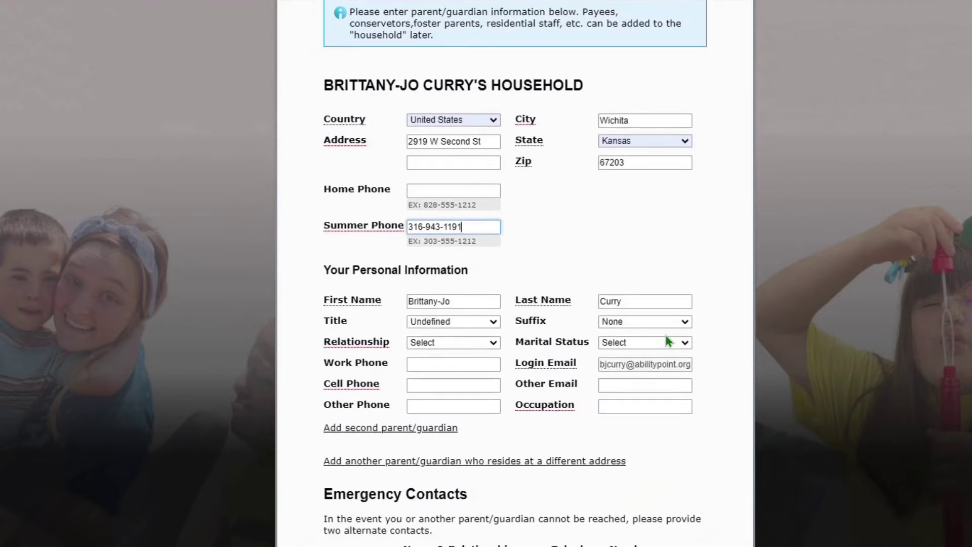
left_click(463, 347)
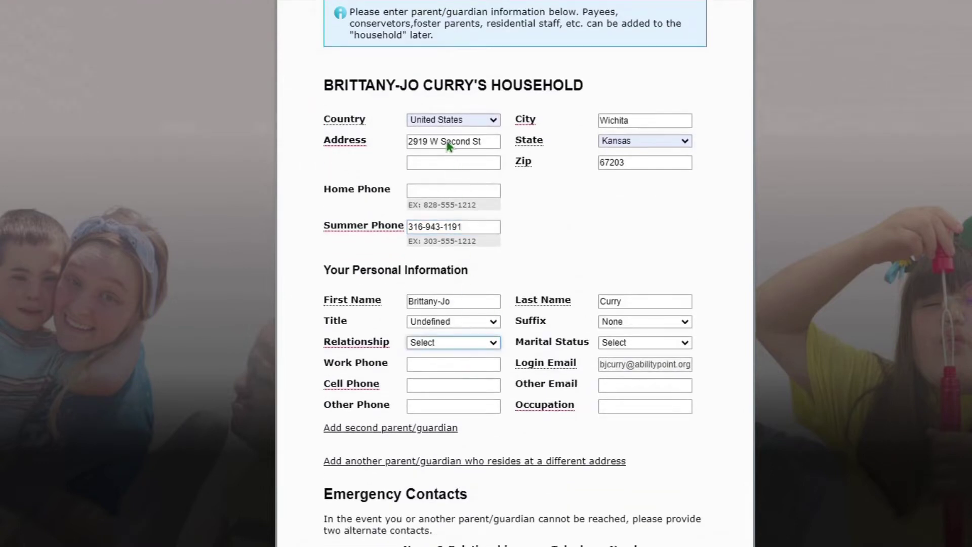
key("m")
Set Occupation to 'Adult Programs Lead' and enter the guardian's cell phone number
left_click(628, 409)
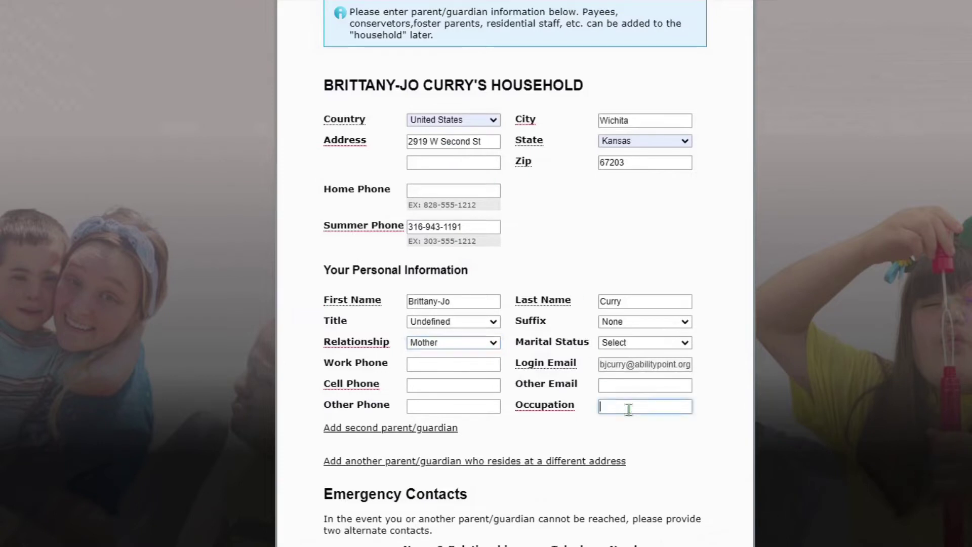
type("Adult Programs Lead")
left_click(480, 391)
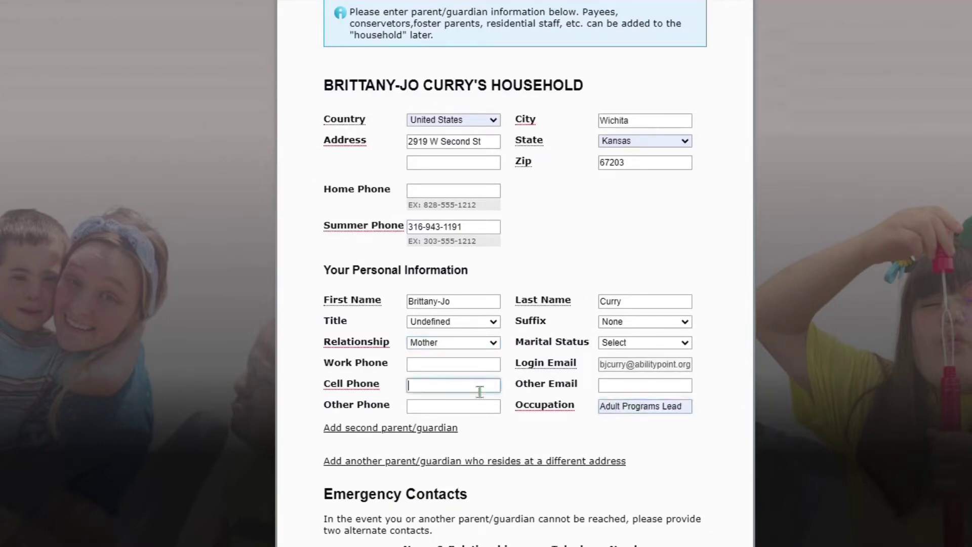
left_click(734, 357)
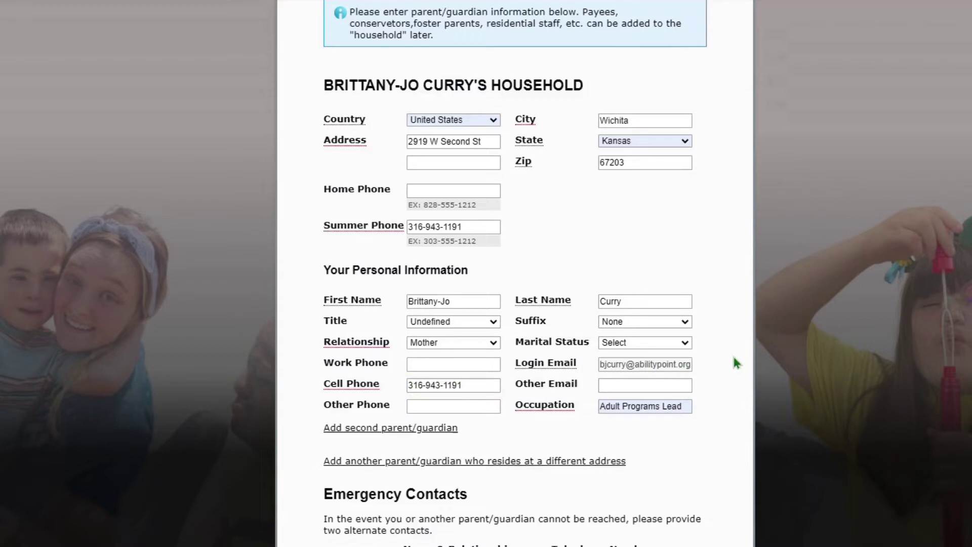
scroll(733, 358, "down", 2)
Add the first emergency contact, the uncle, with his name and telephone number
scroll(734, 358, "down", 2)
left_click(508, 430)
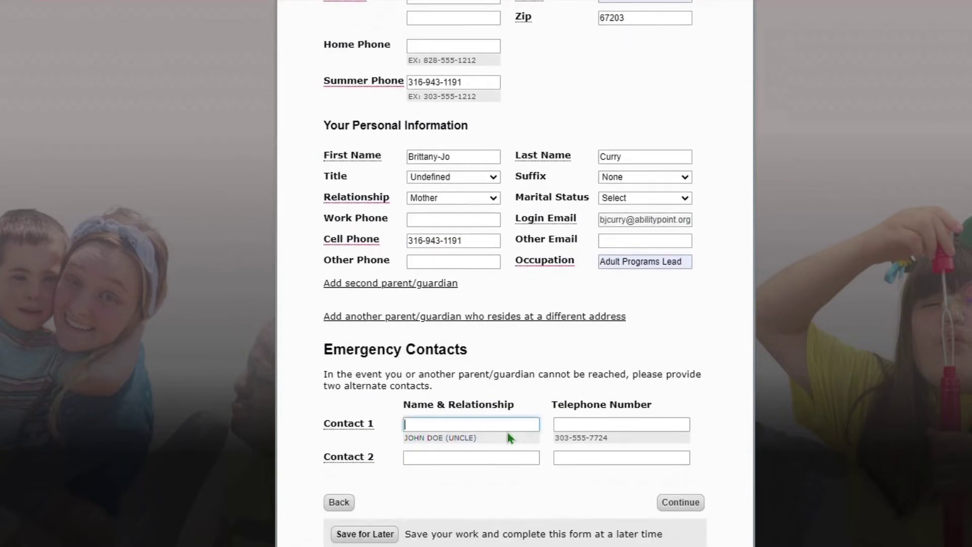
type("John D")
key("BackSpace")
key("BackSpace")
type("Doe (Unlc")
key("BackSpace")
key("BackSpace")
type("cle)")
key("Tab")
type("316")
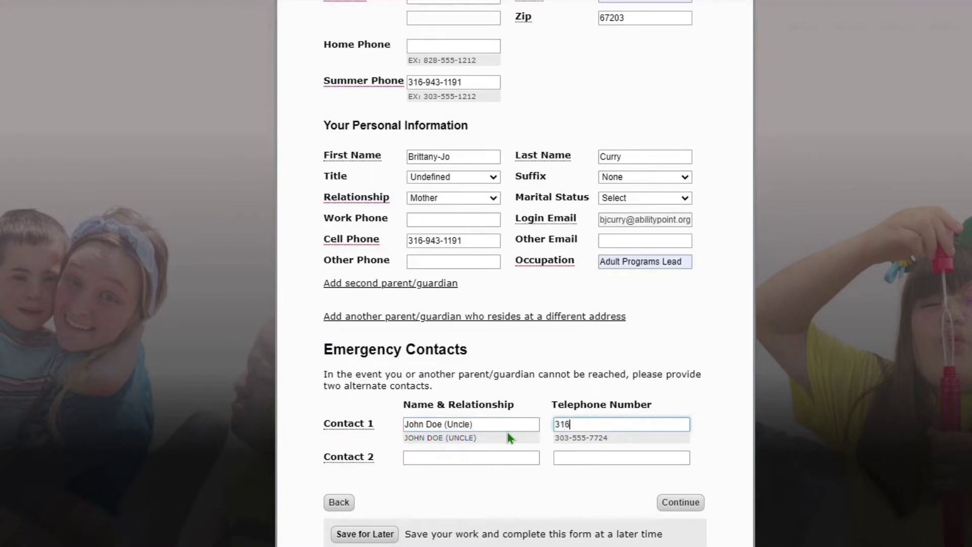
type("-316-3163")
Add the aunt as the second emergency contact with her telephone number, then continue
key("Tab")
type("J")
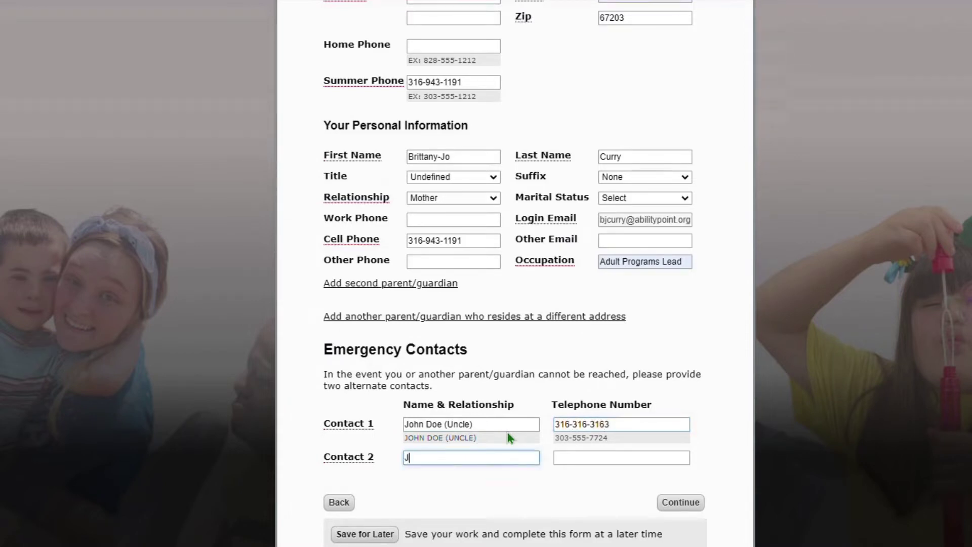
type("ane Doe (Aunt)")
key("Tab")
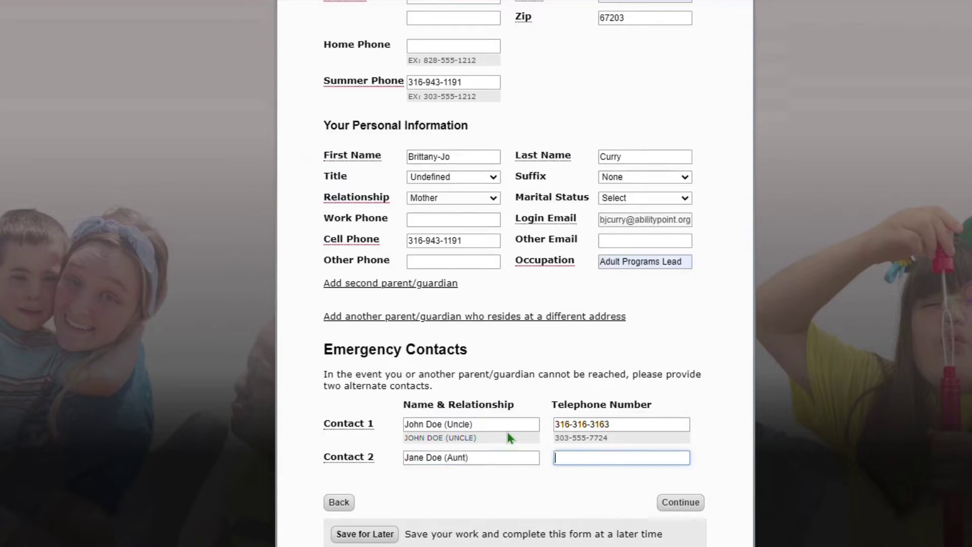
left_click(680, 502)
Enter NA as the camper's cell phone and move on to step 4
scroll(445, 398, "down", 2)
left_click(450, 434)
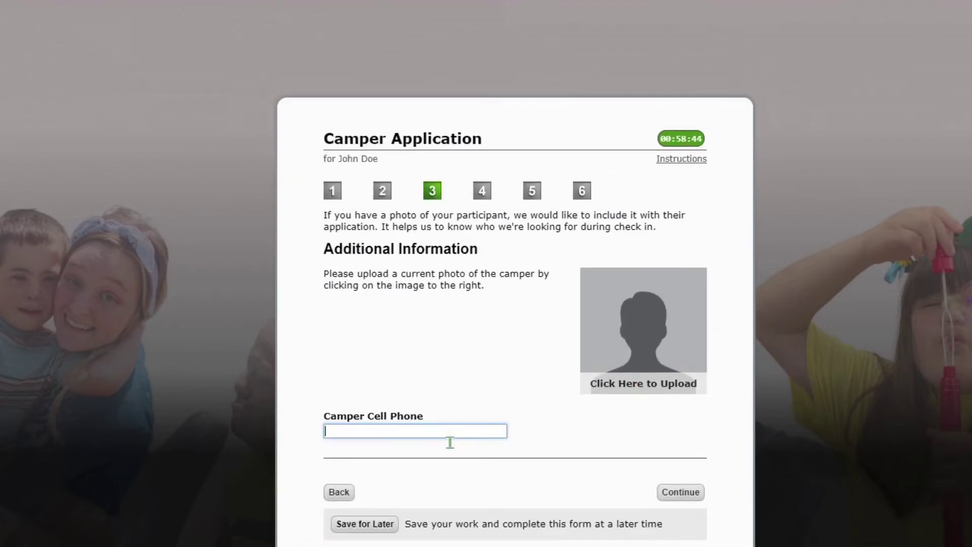
type("NA")
left_click(681, 492)
Mark the camper's diagnosis as ID and opt in to Text It messages
scroll(634, 376, "down", 2)
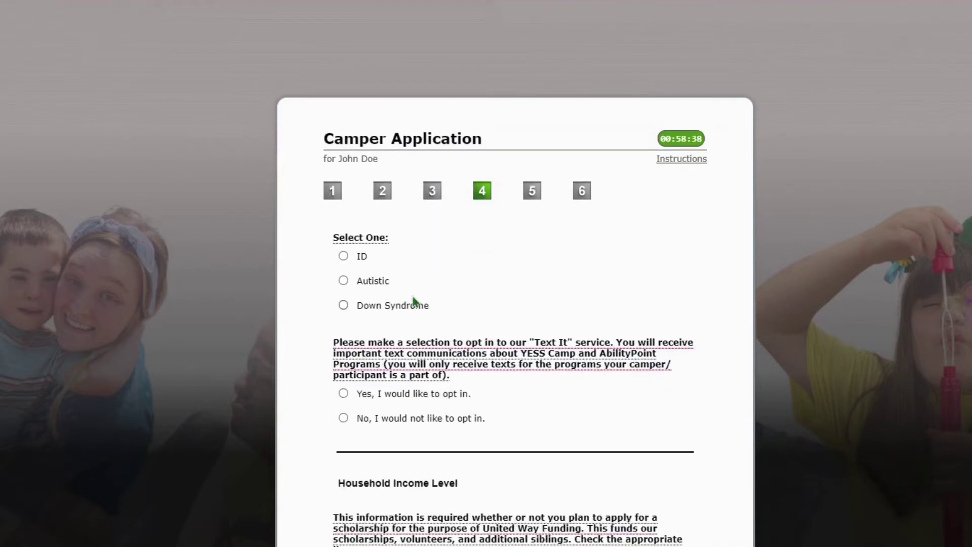
left_click(343, 256)
scroll(497, 294, "down", 2)
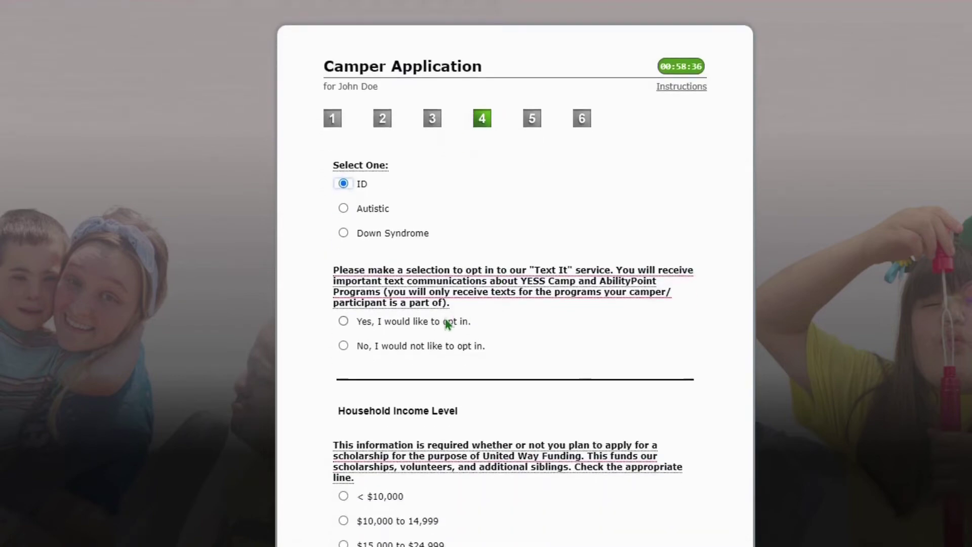
left_click(448, 324)
scroll(528, 290, "down", 4)
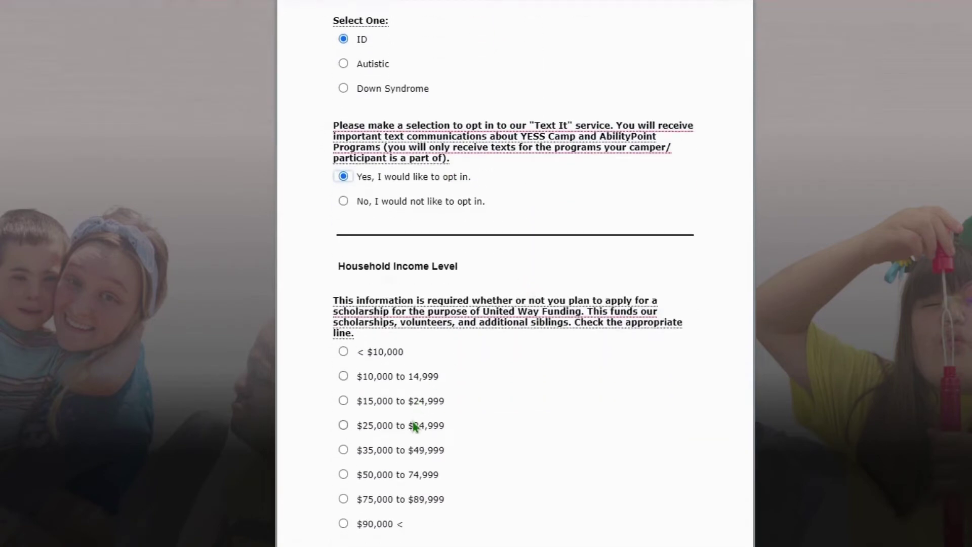
Set the household income level to < $10,000
left_click(414, 427)
scroll(501, 380, "down", 4)
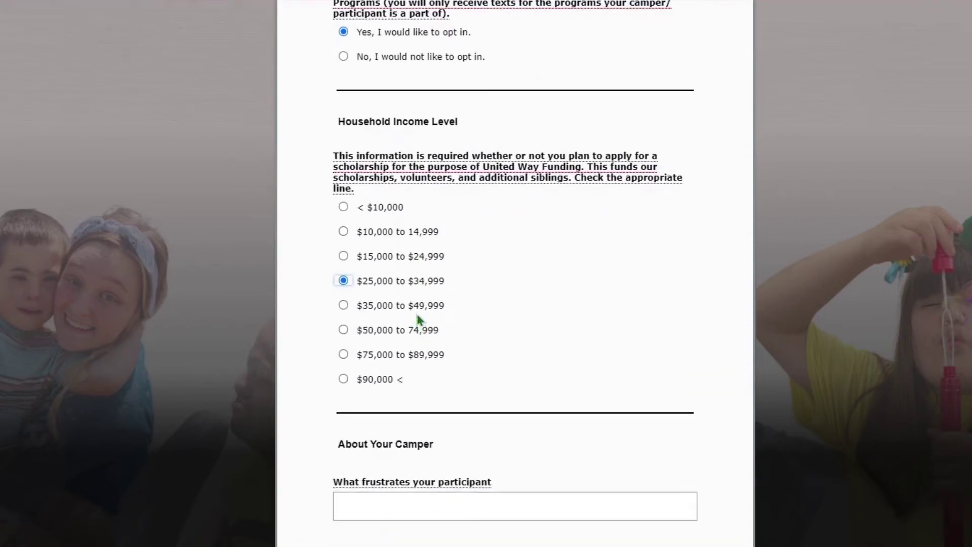
left_click(405, 353)
scroll(468, 327, "down", 4)
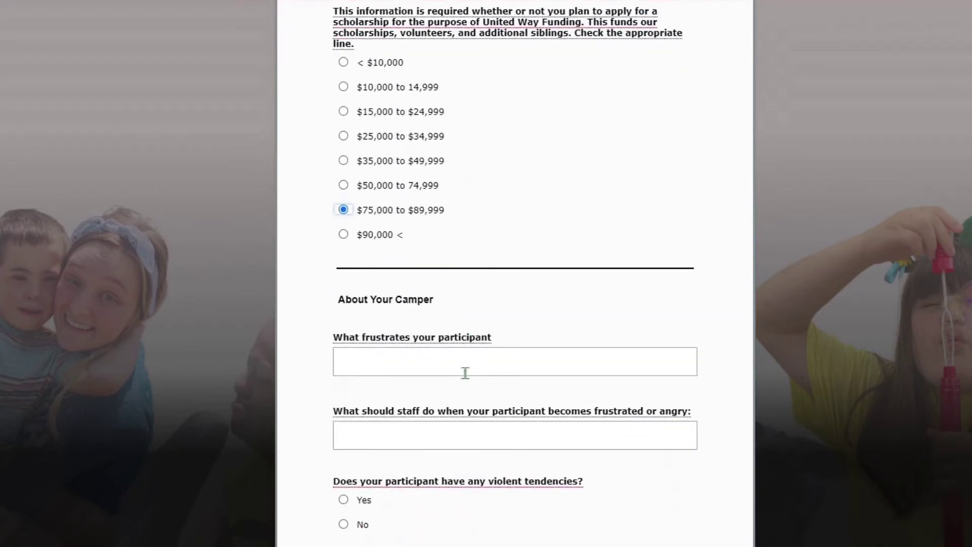
left_click(386, 65)
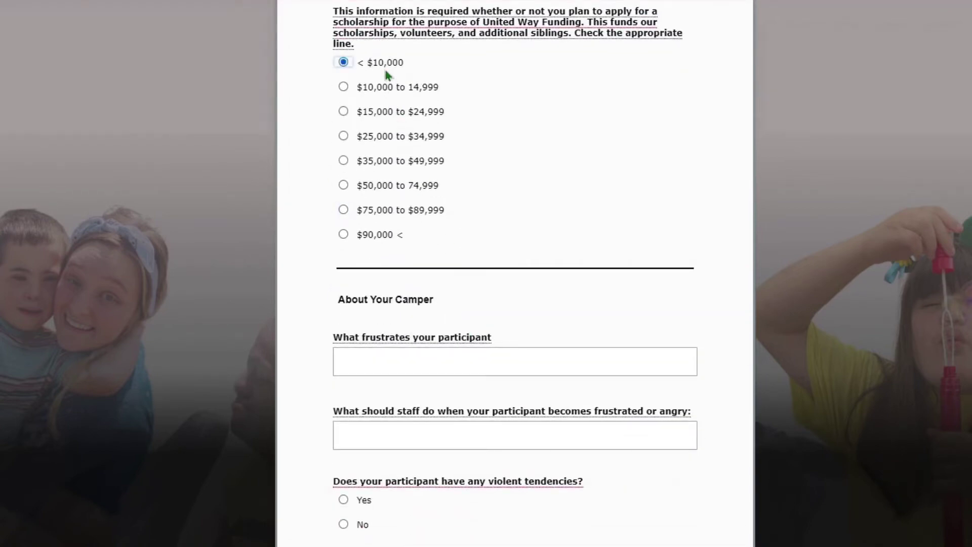
left_click(383, 239)
left_click(390, 66)
left_click(450, 364)
Answer what frustrates the participant and what staff should do to assist them
scroll(592, 247, "down", 2)
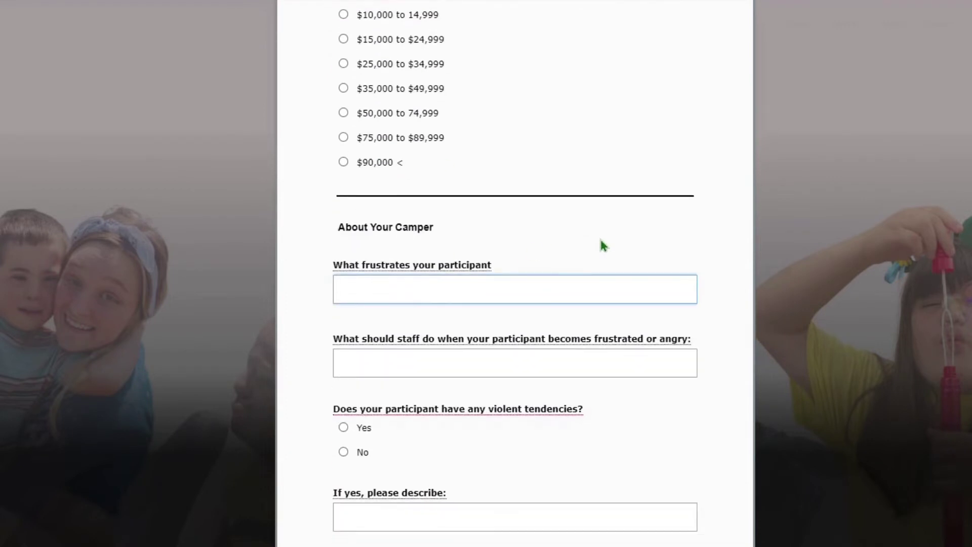
type("My participant is frustrated when....")
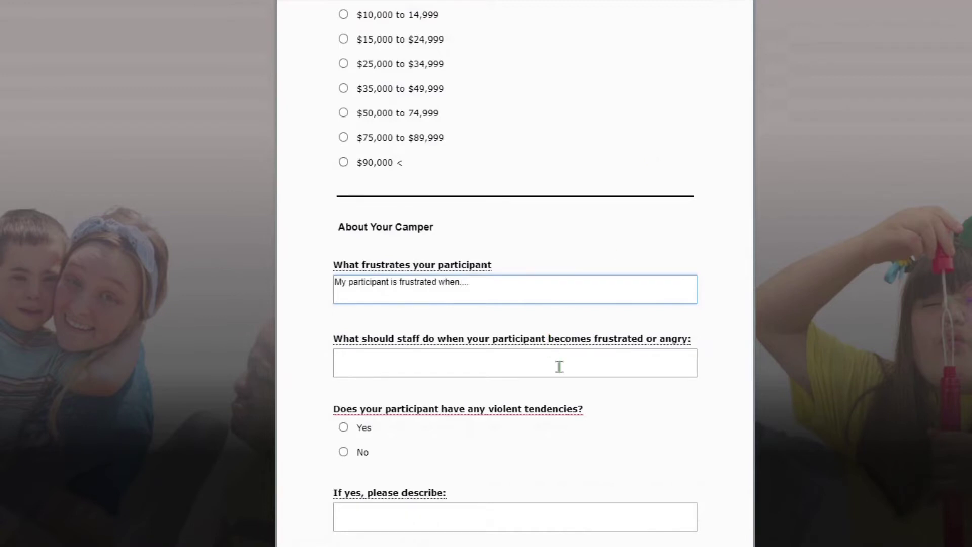
left_click(559, 370)
type("To ")
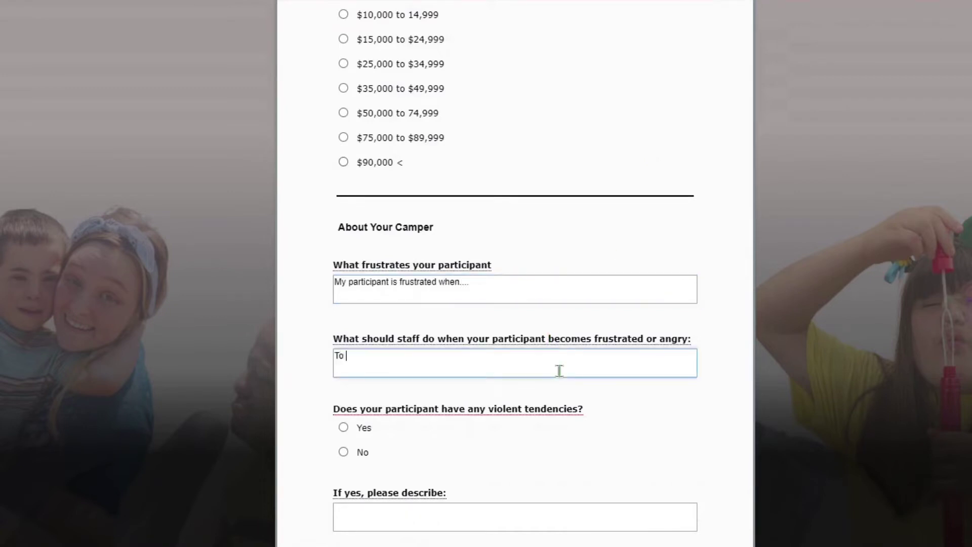
type("assist my participat")
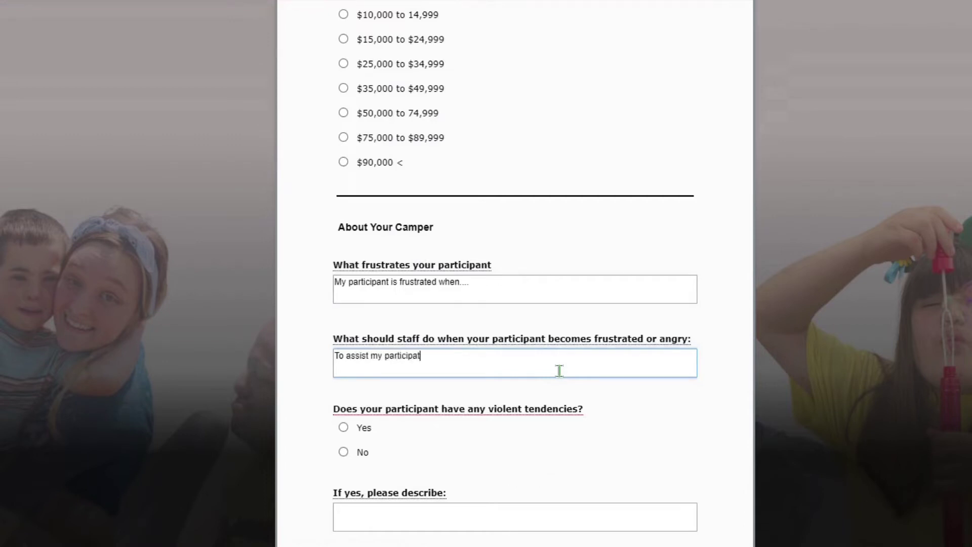
key("BackSpace")
type("nt the staff should....")
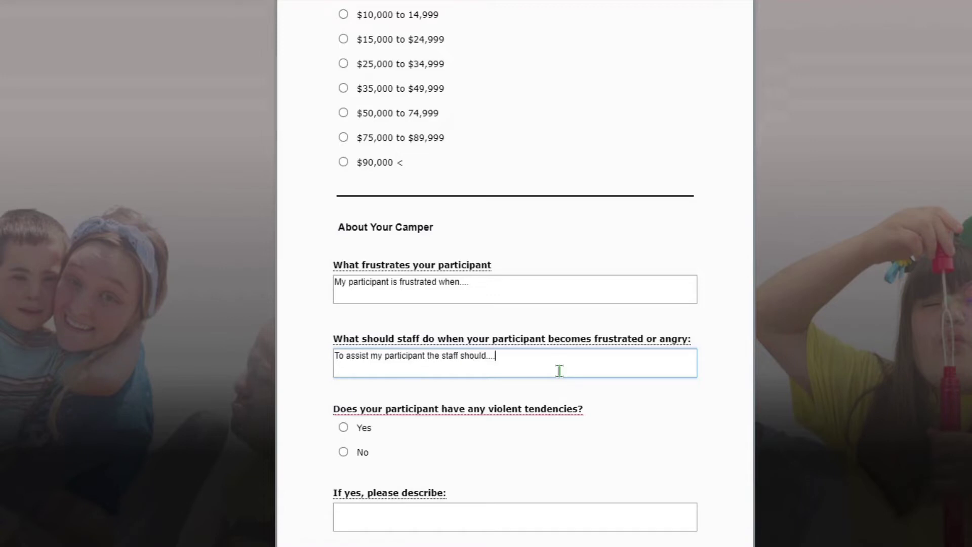
Answer Yes to violent tendencies with a description, and fill in favorite hobbies
scroll(383, 374, "down", 2)
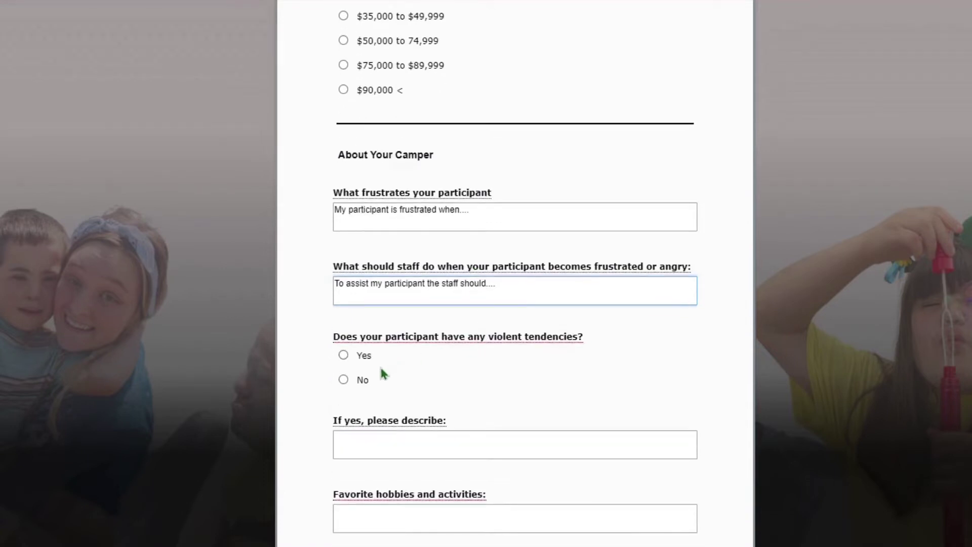
left_click(368, 362)
left_click(383, 451)
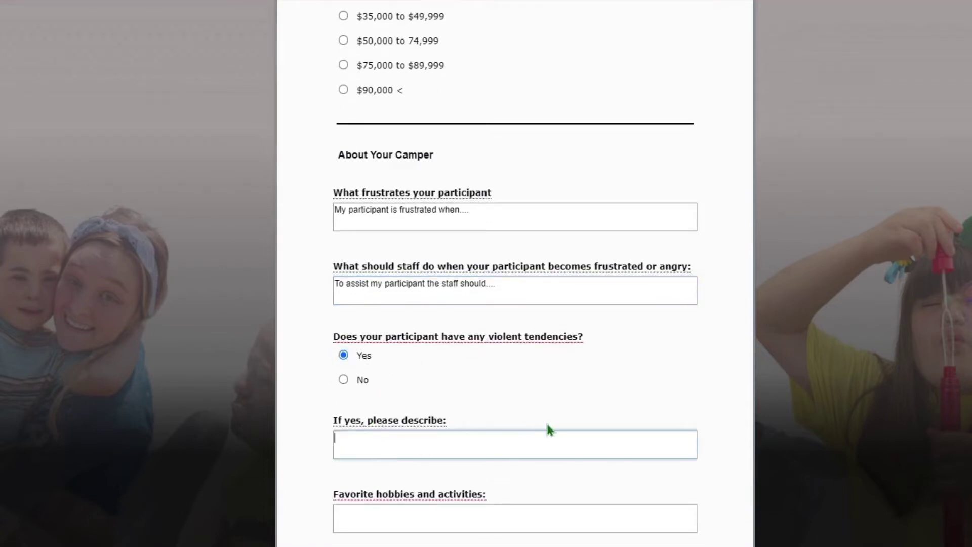
type("Sometimes they...")
scroll(550, 429, "down", 2)
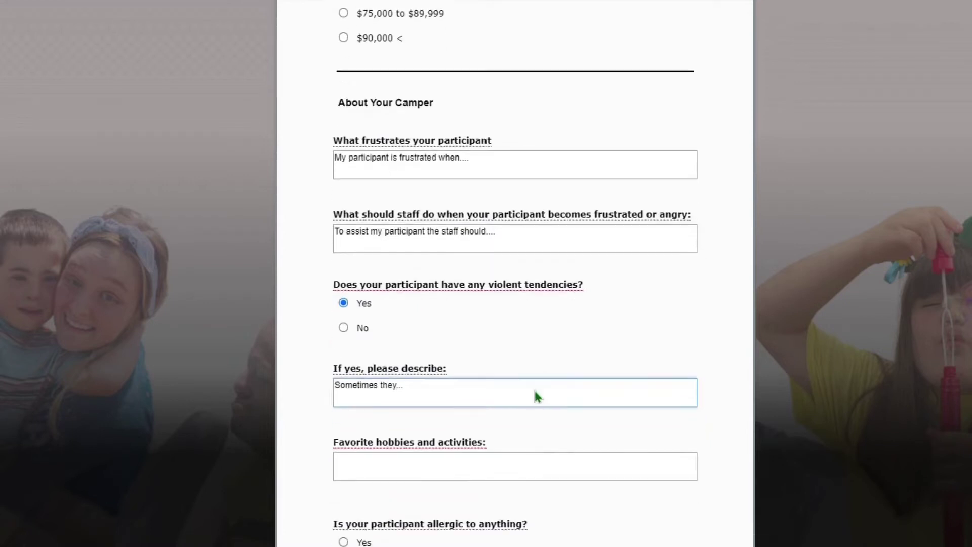
left_click(510, 453)
type("Joh")
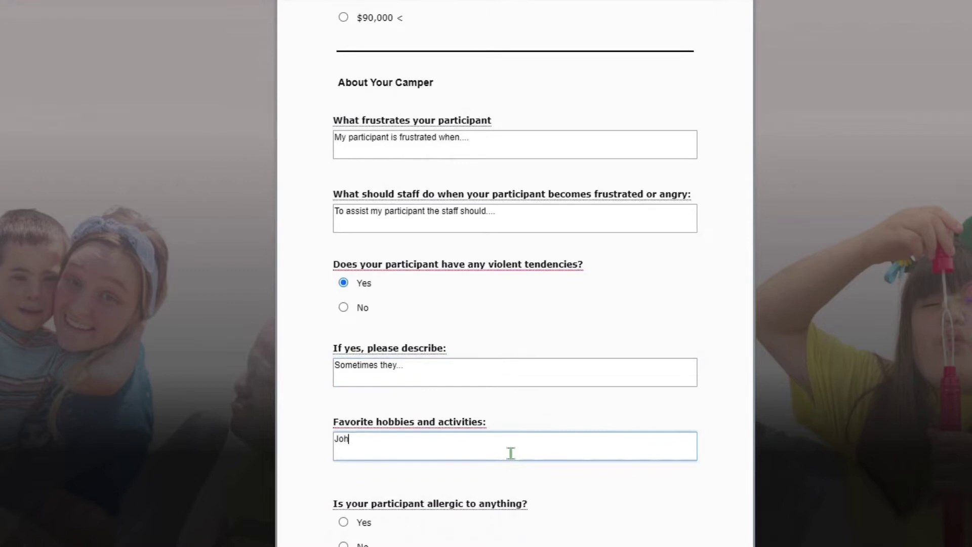
type("n loves to...")
Answer No to allergies with trigger NA, and No to seizures
scroll(503, 386, "down", 6)
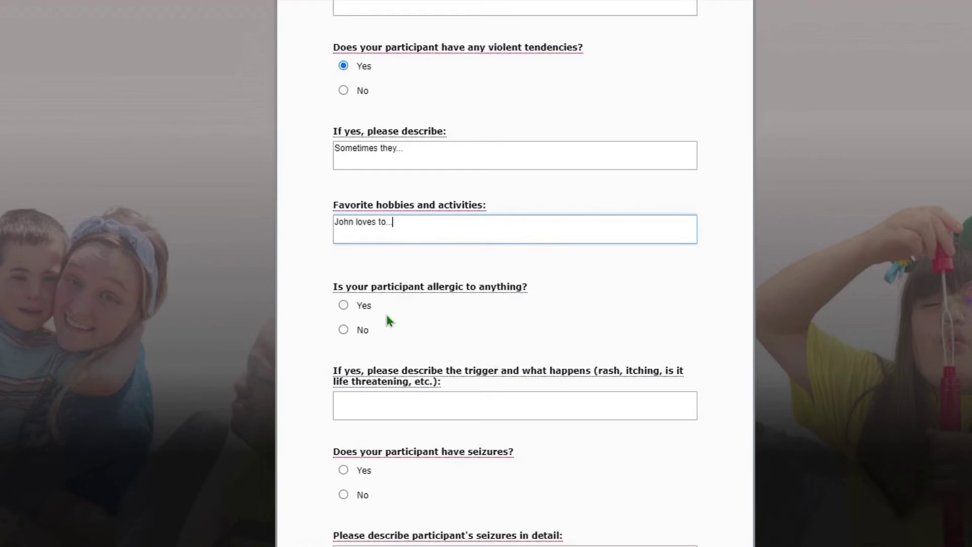
left_click(366, 333)
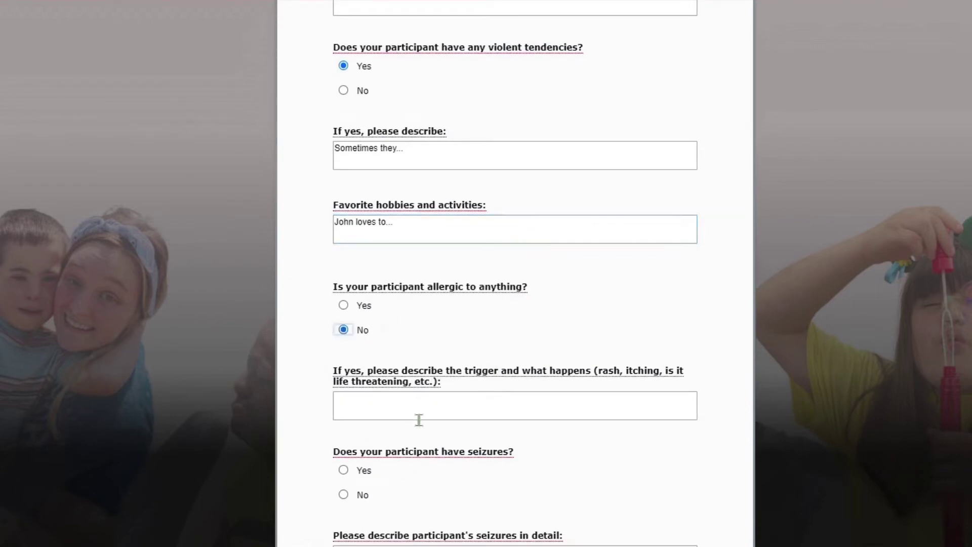
left_click(422, 418)
type("NA")
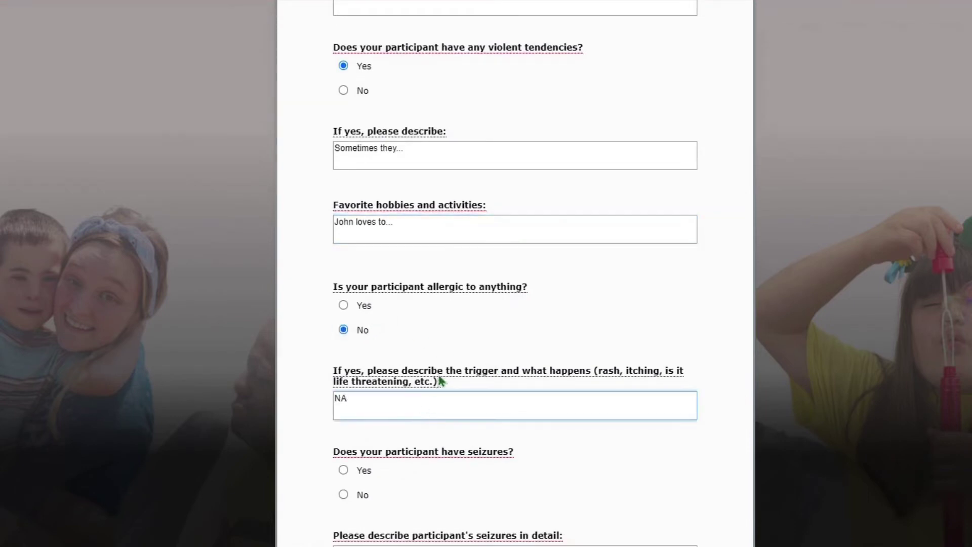
scroll(418, 418, "down", 2)
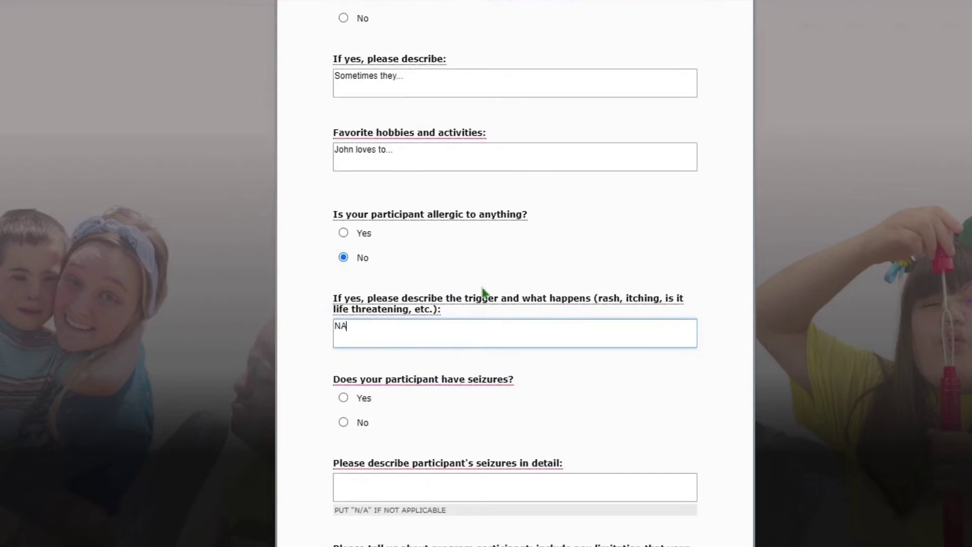
left_click(366, 425)
left_click(399, 497)
Enter N/A for seizure details and describe the participant as 'does not have any limitations'
type("N/")
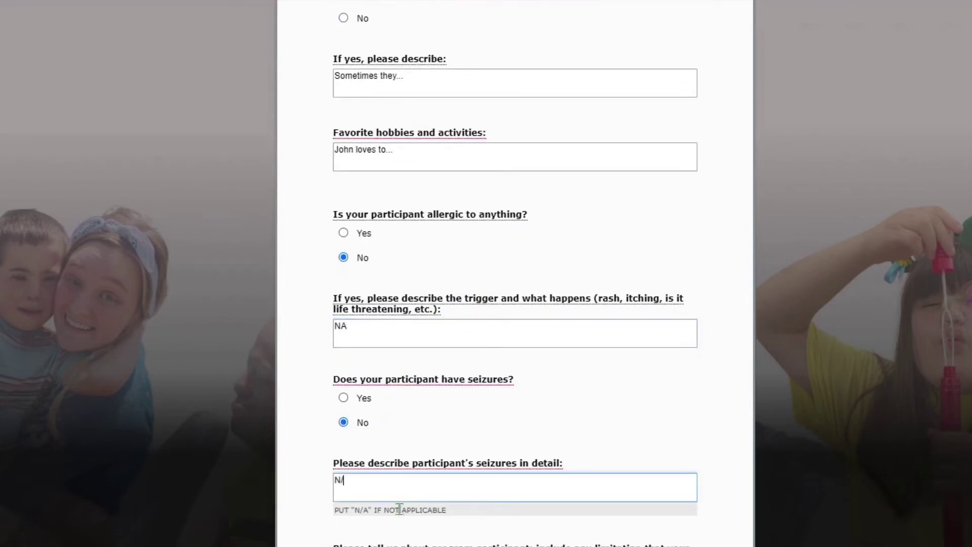
type("A")
scroll(511, 374, "down", 5)
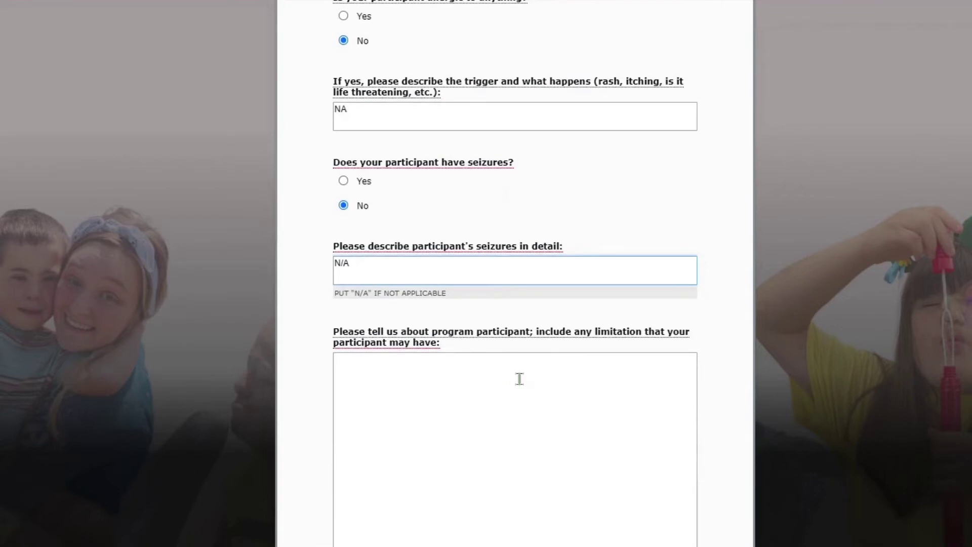
scroll(520, 379, "down", 2)
left_click(519, 378)
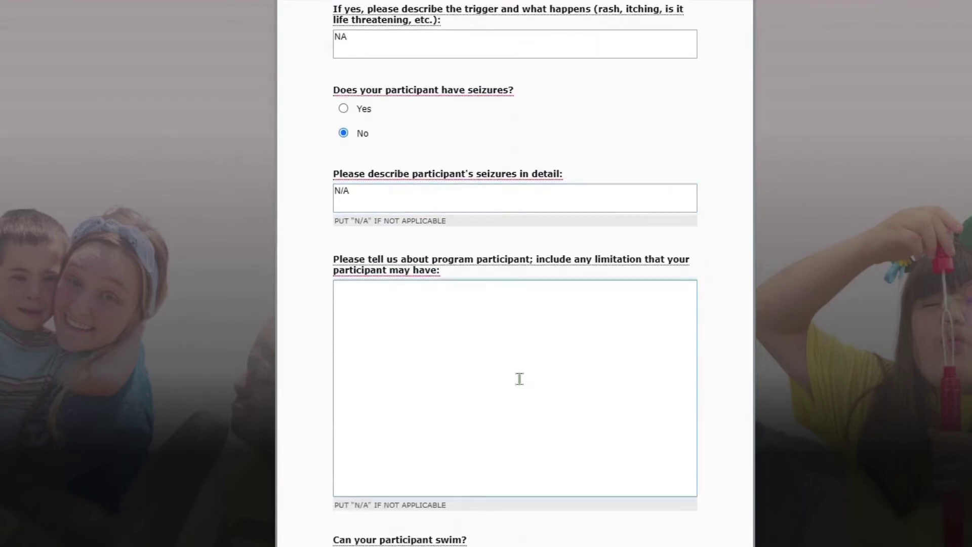
type("My particpant")
key("BackSpace")
key("BackSpace")
key("BackSpace")
key("BackSpace")
key("BackSpace")
type("ipant does not ab")
key("BackSpace")
key("BackSpace")
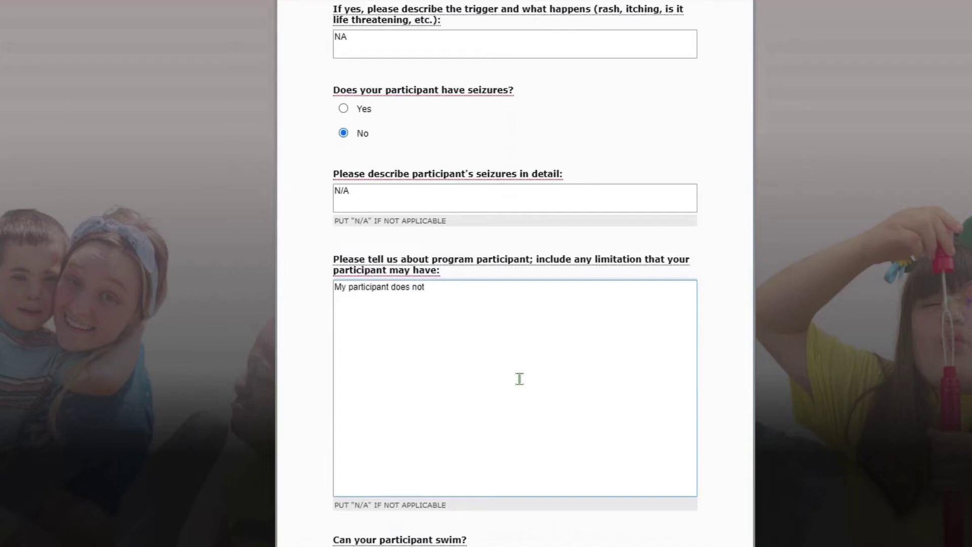
type("have any limitations")
Answer Yes to swimming and tick Other Funding Source
scroll(518, 379, "down", 3)
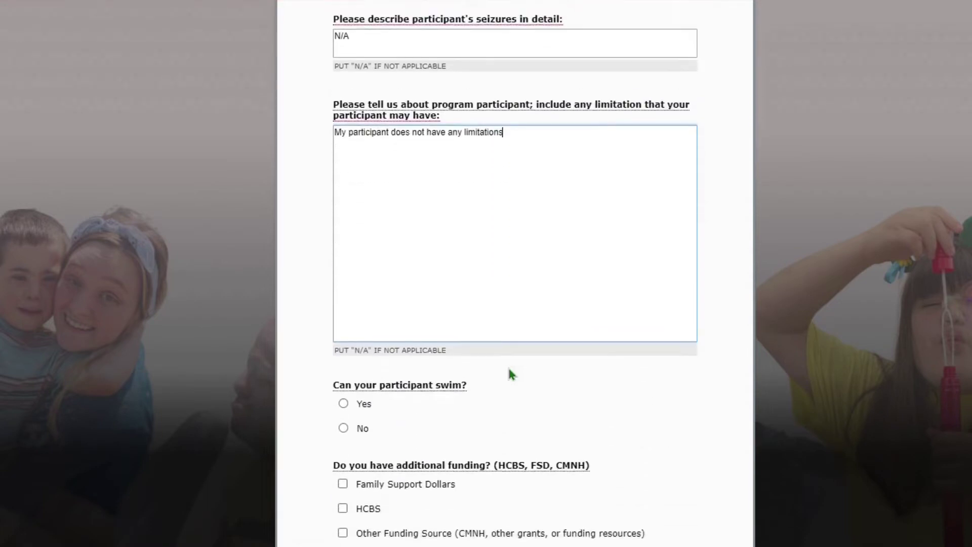
scroll(423, 408, "down", 1)
left_click(364, 348)
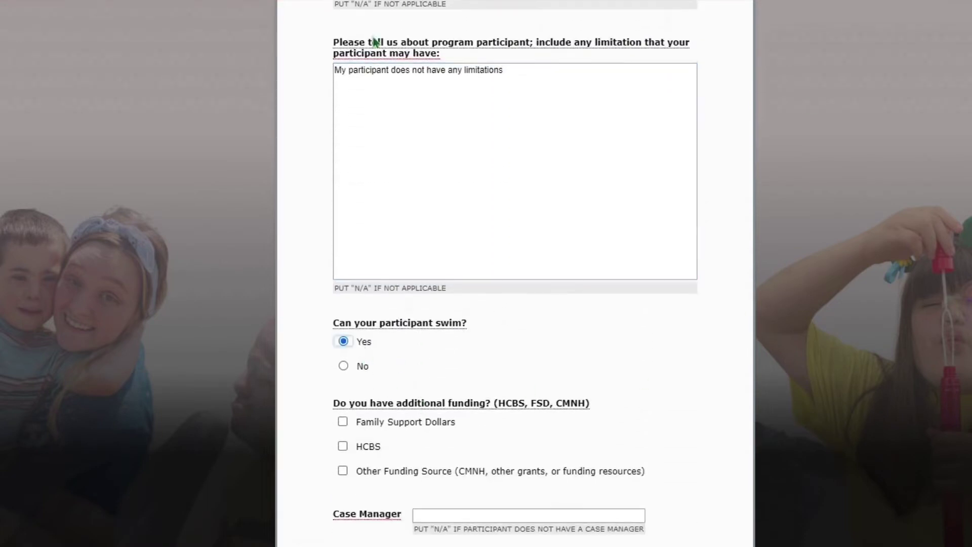
scroll(547, 324, "down", 1)
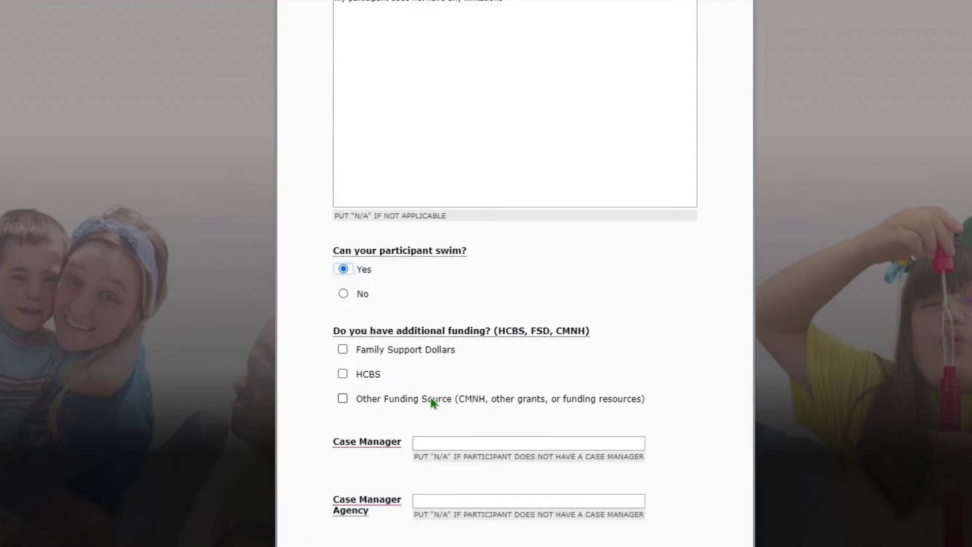
left_click(430, 398)
scroll(430, 397, "down", 2)
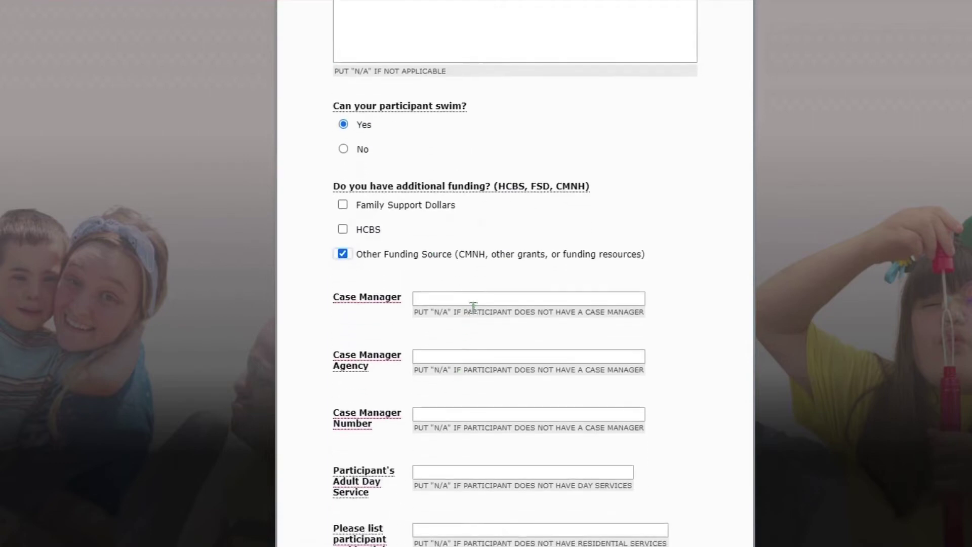
Enter the case manager's name, agency Ability Point, and phone number
left_click(473, 302)
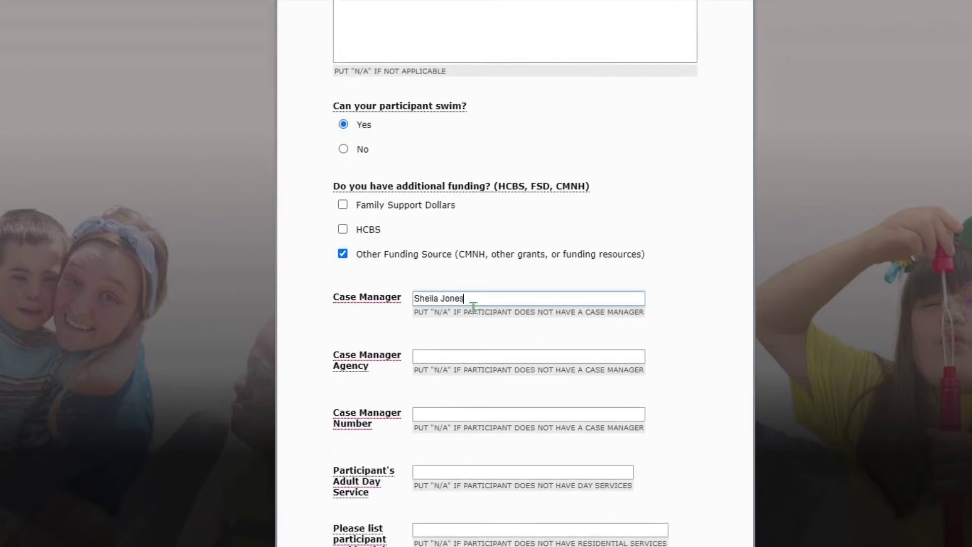
key("Tab")
type("Ab")
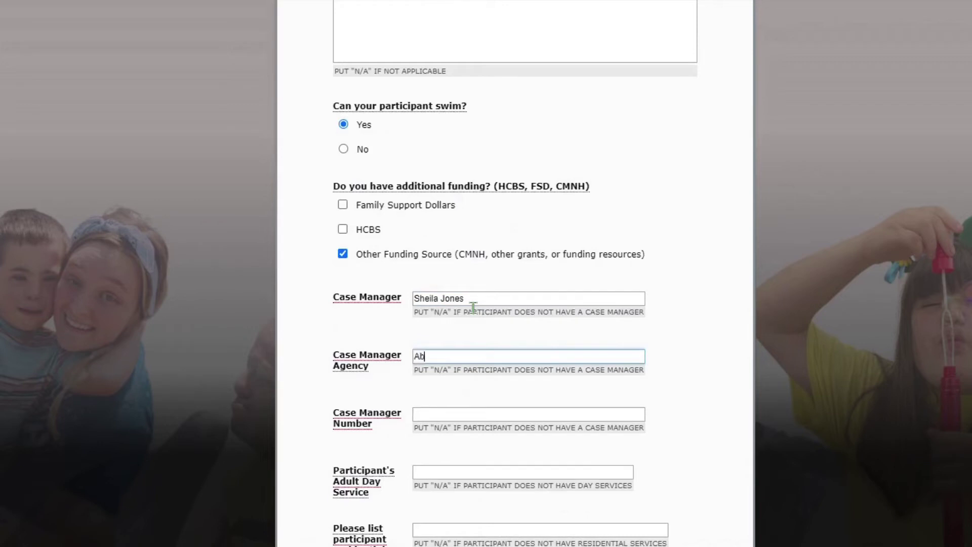
type("ility Point")
key("Tab")
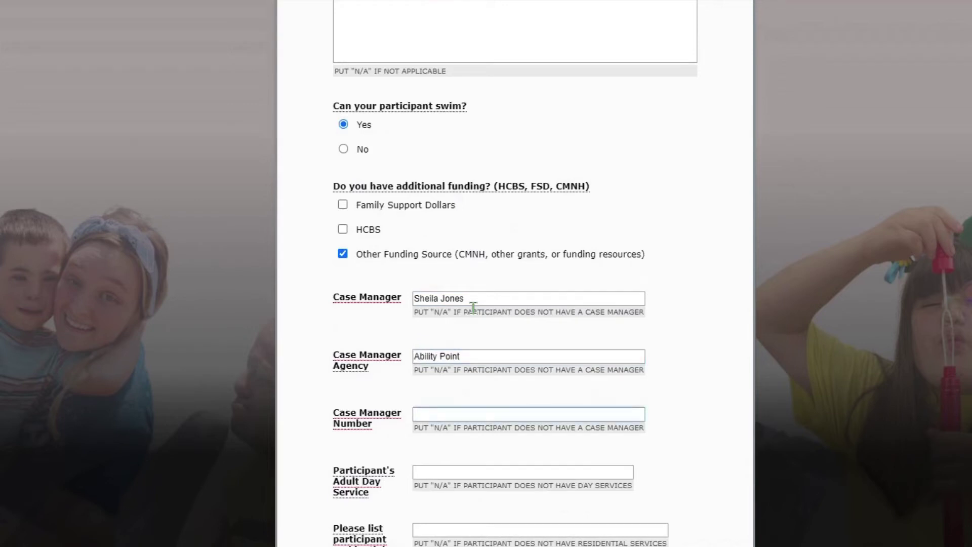
Enter Goodwill as the adult day service and Starkey as the residential program
scroll(473, 307, "down", 2)
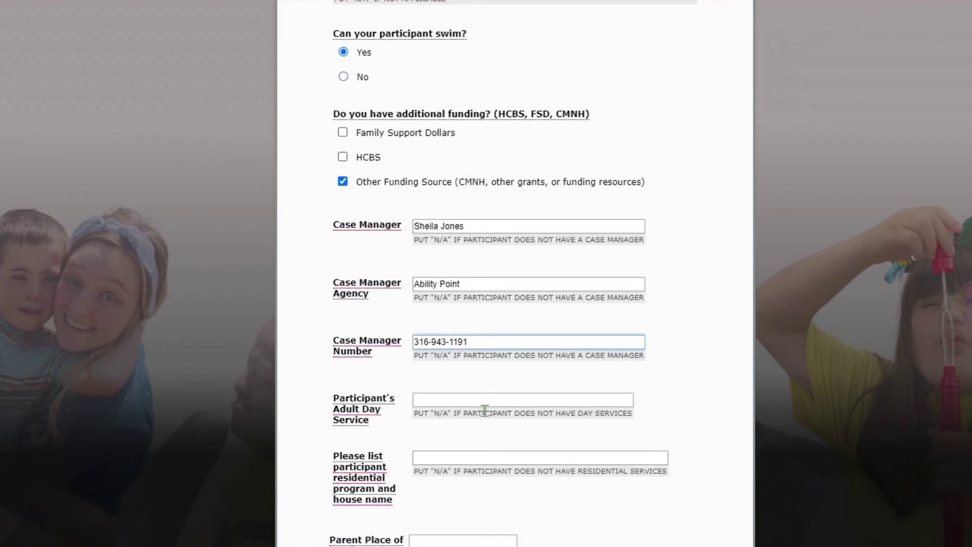
key("Tab")
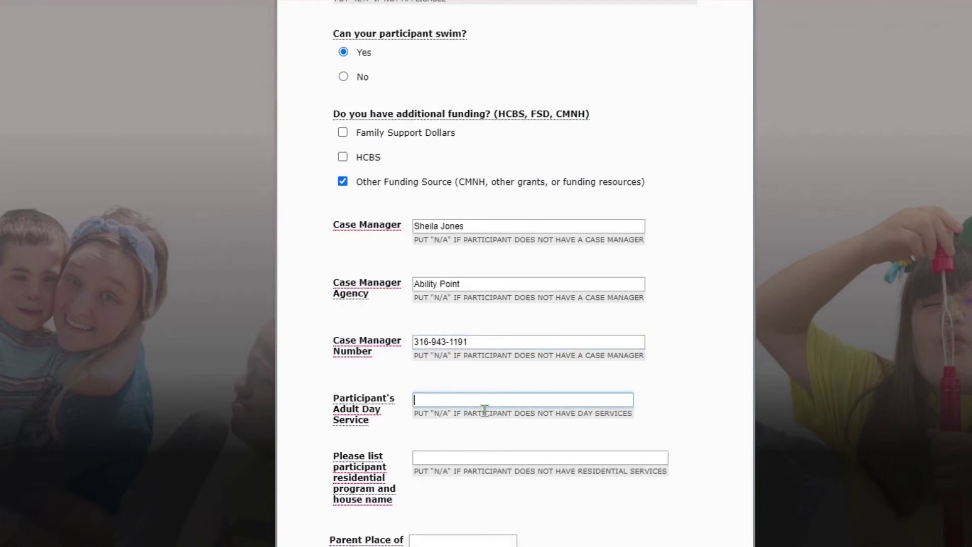
type("Goodwill")
left_click(480, 462)
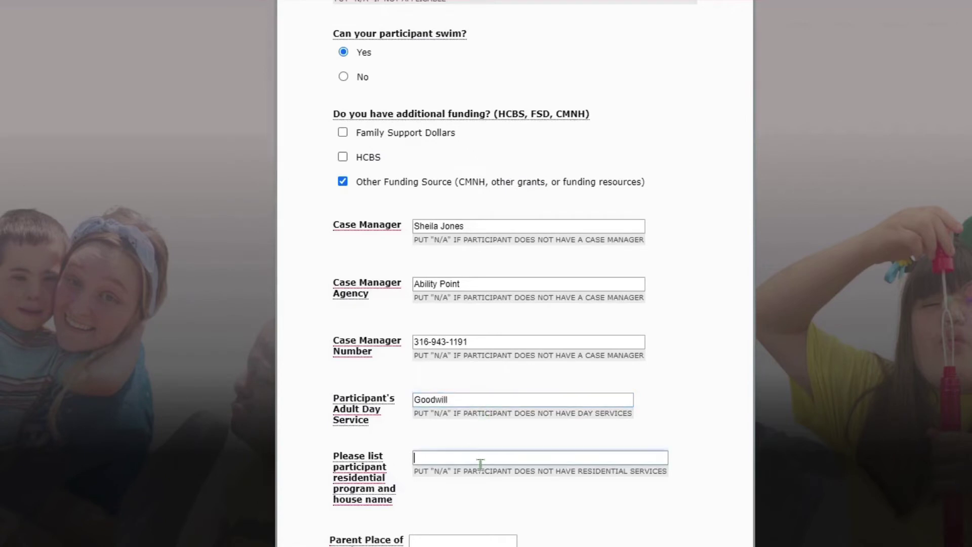
type("Starkey")
Enter parent employment AbilityPoint, second parent NA, and county Sedgwick
scroll(615, 420, "down", 3)
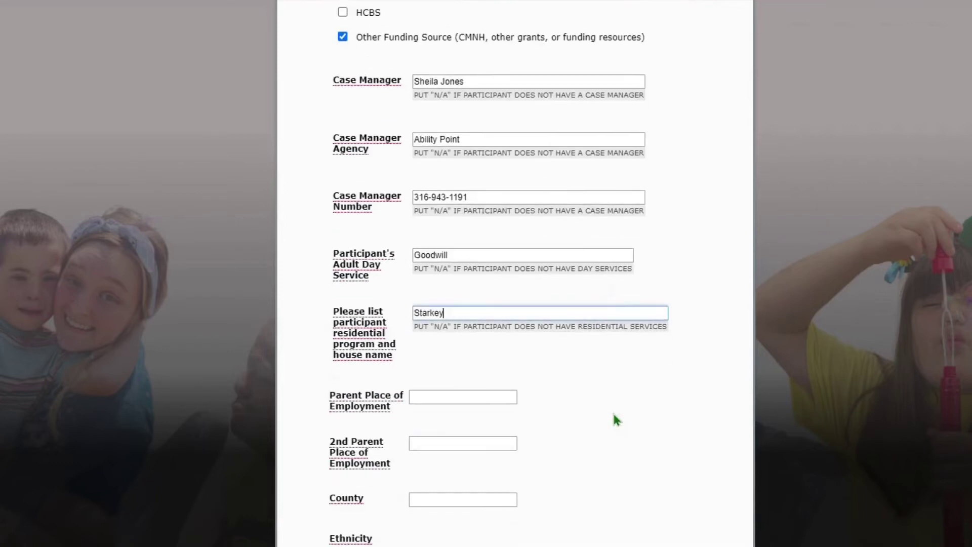
left_click(470, 400)
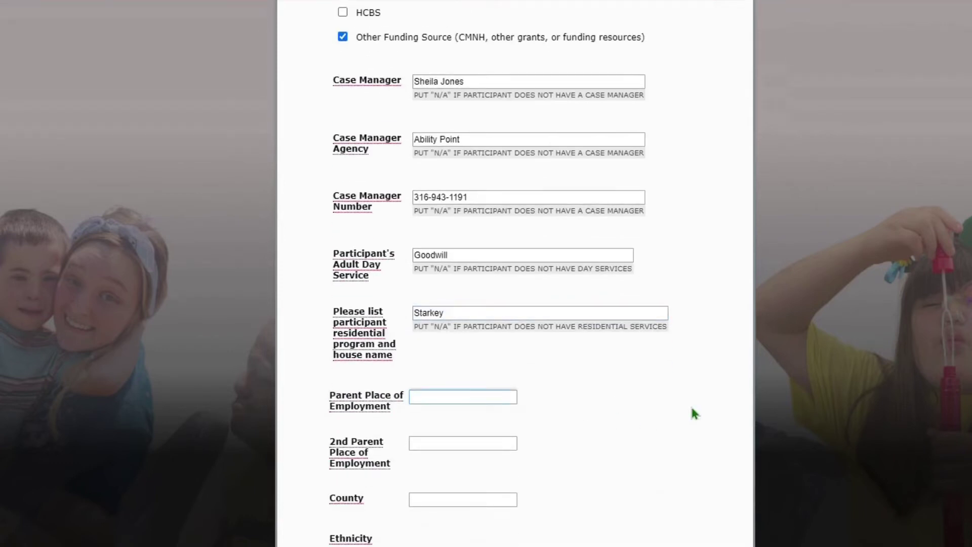
type("AbilityPoint")
key("Tab")
type("N")
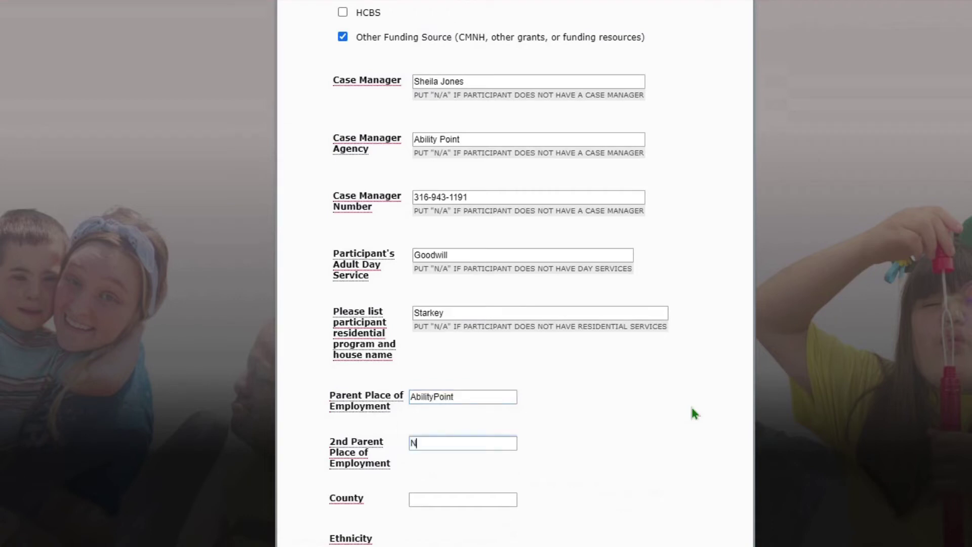
type("A")
scroll(572, 374, "down", 3)
left_click(497, 356)
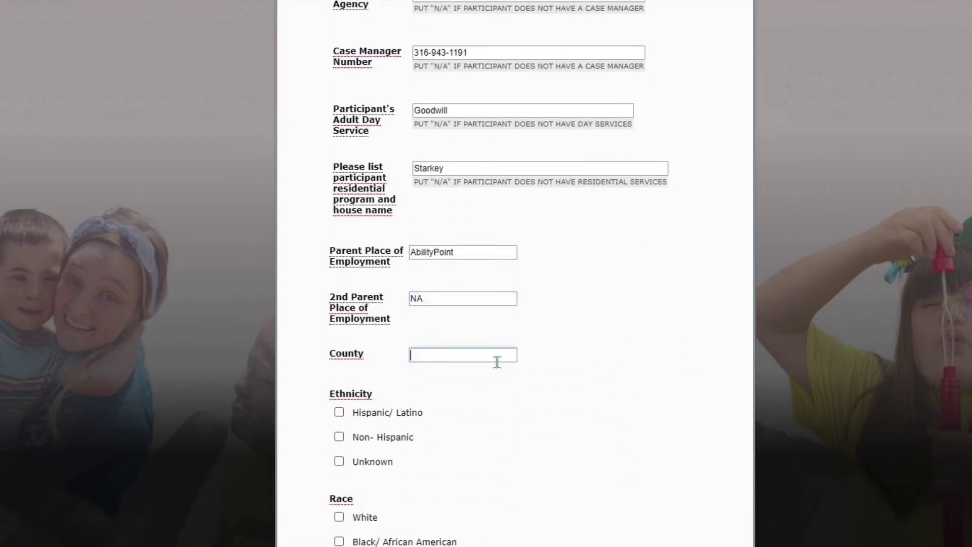
type("Sedgwick")
Set ethnicity to Unknown and race to Not Known, and note no food restrictions
scroll(498, 361, "down", 3)
left_click(415, 319)
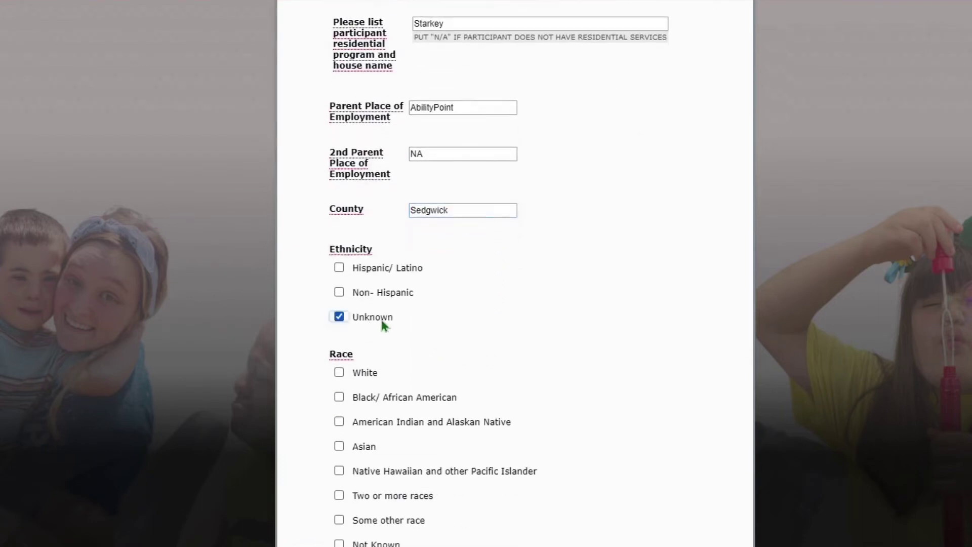
scroll(446, 327, "down", 1)
left_click(359, 476)
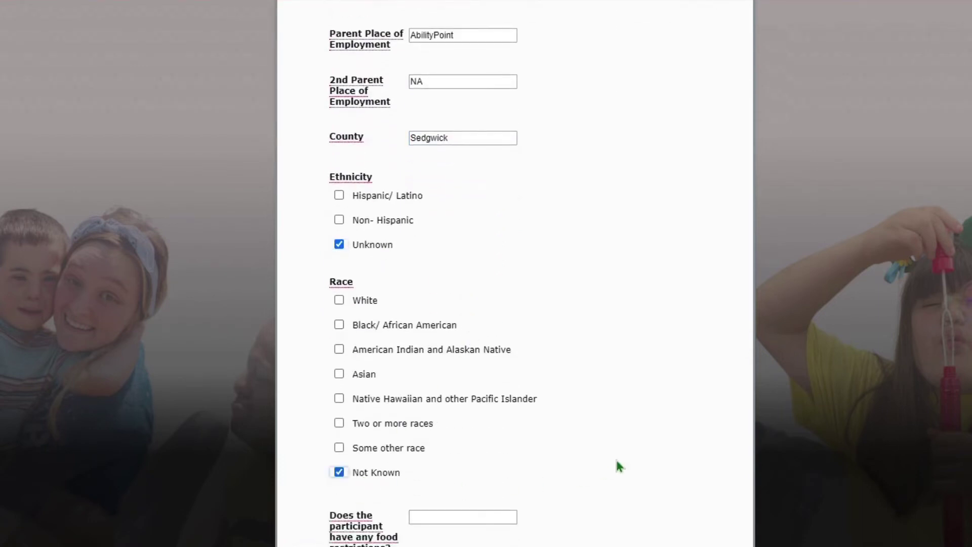
scroll(616, 458, "down", 3)
left_click(450, 378)
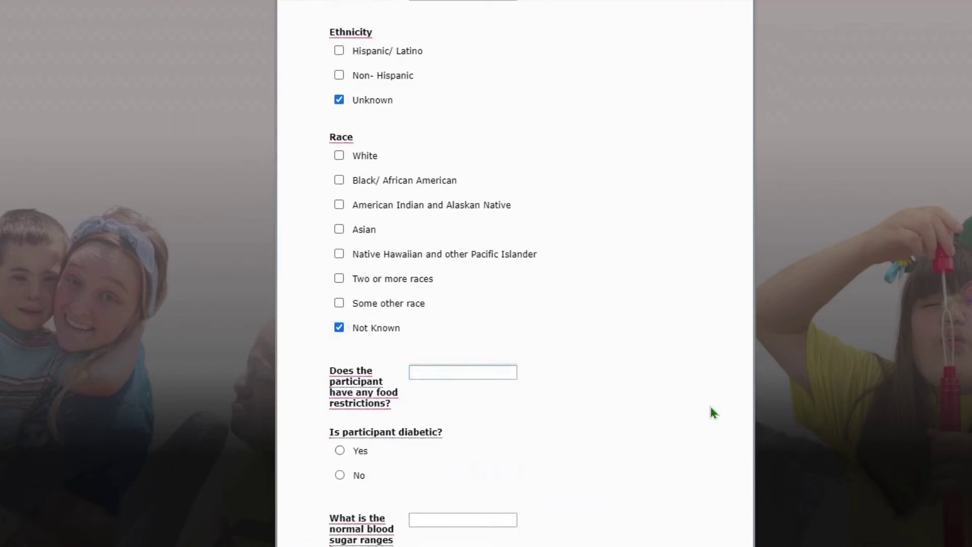
type("No food resettrictions")
Answer No to diabetic, with NA for blood sugar range and insulin dosage notes
scroll(568, 373, "down", 3)
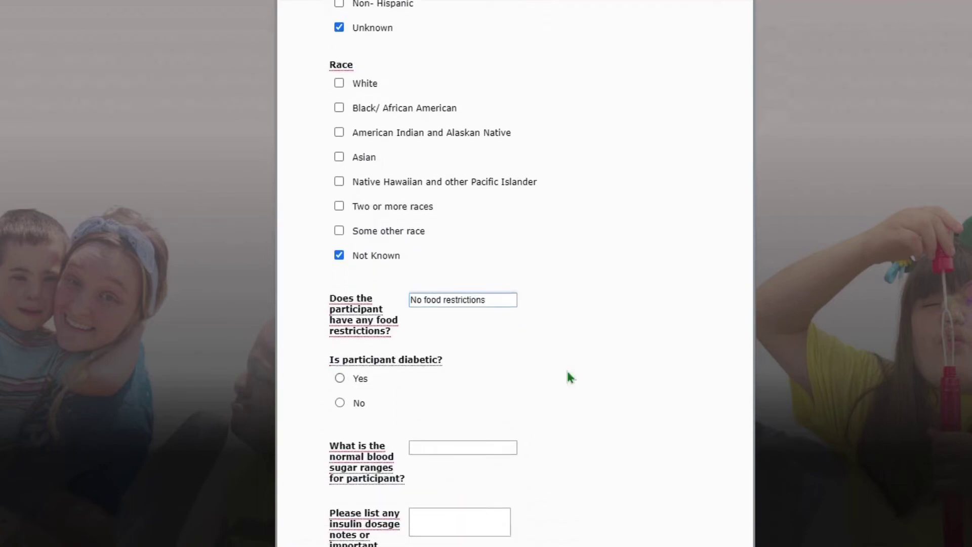
left_click(353, 402)
left_click(457, 453)
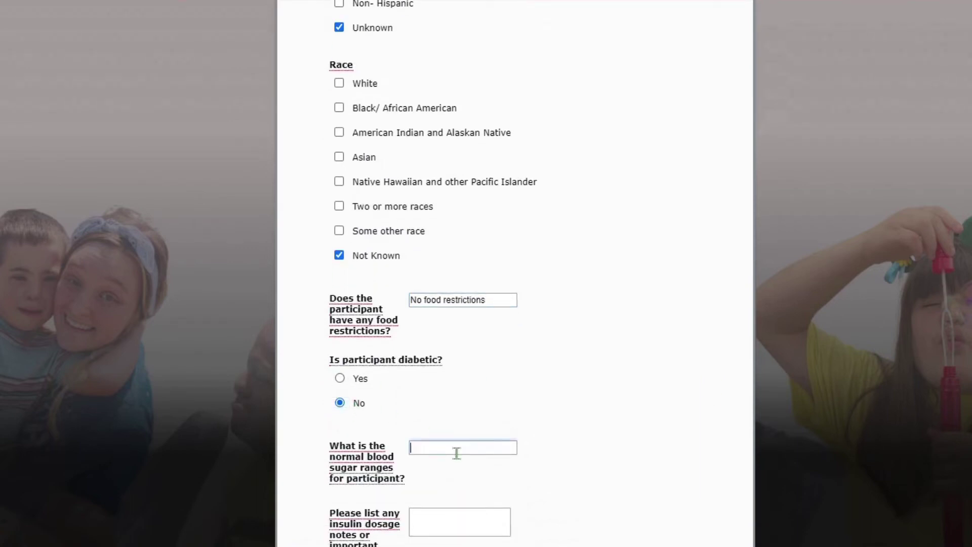
type("NA")
key("Tab")
key("Tab")
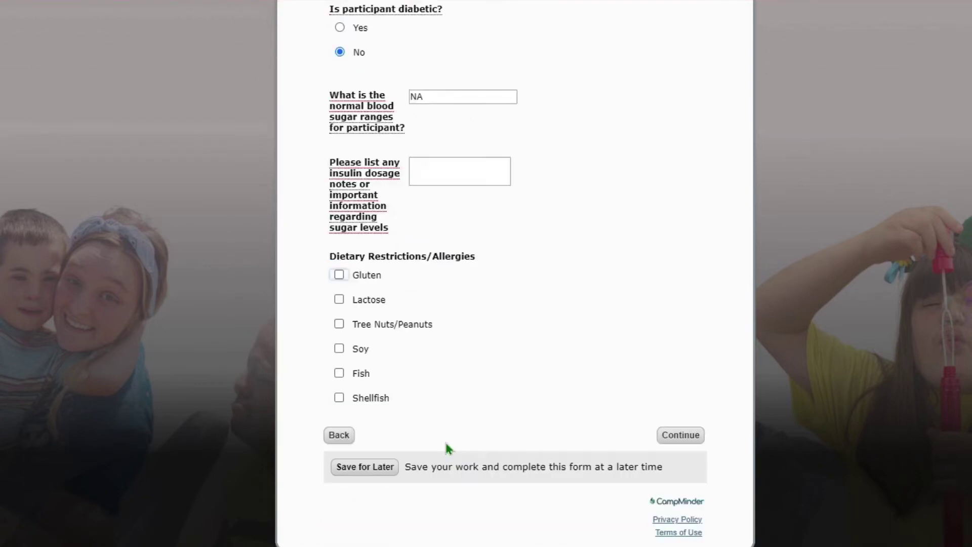
left_click(451, 183)
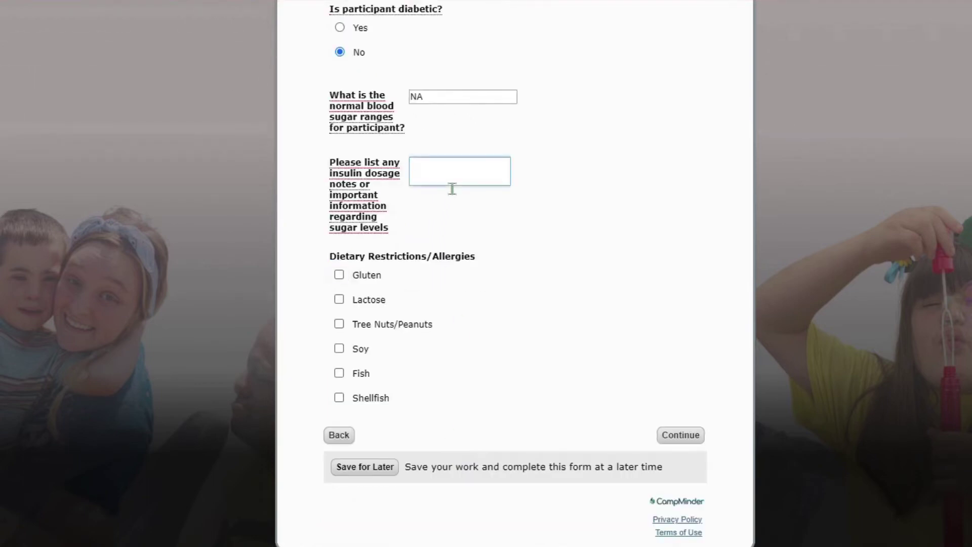
type("Na")
scroll(452, 188, "down", 2)
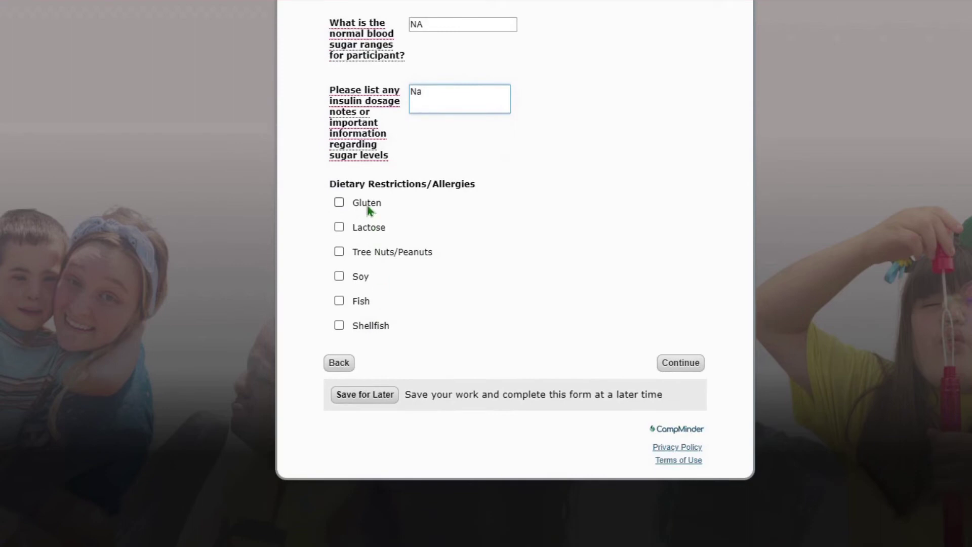
Choose to pay the $135.00 balance in full by cash/check and continue to Terms and Conditions
left_click(692, 365)
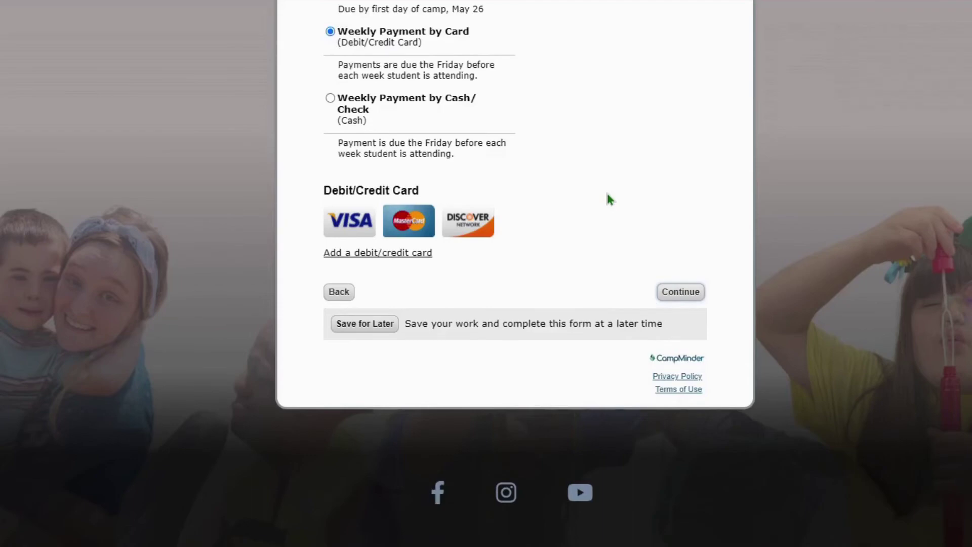
scroll(609, 198, "up", 4)
scroll(607, 198, "up", 1)
left_click(428, 259)
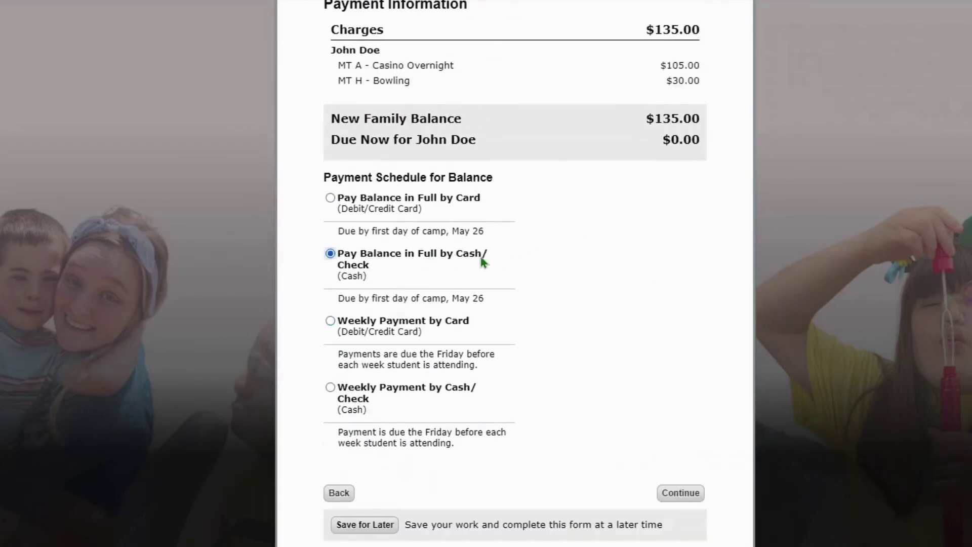
left_click(681, 492)
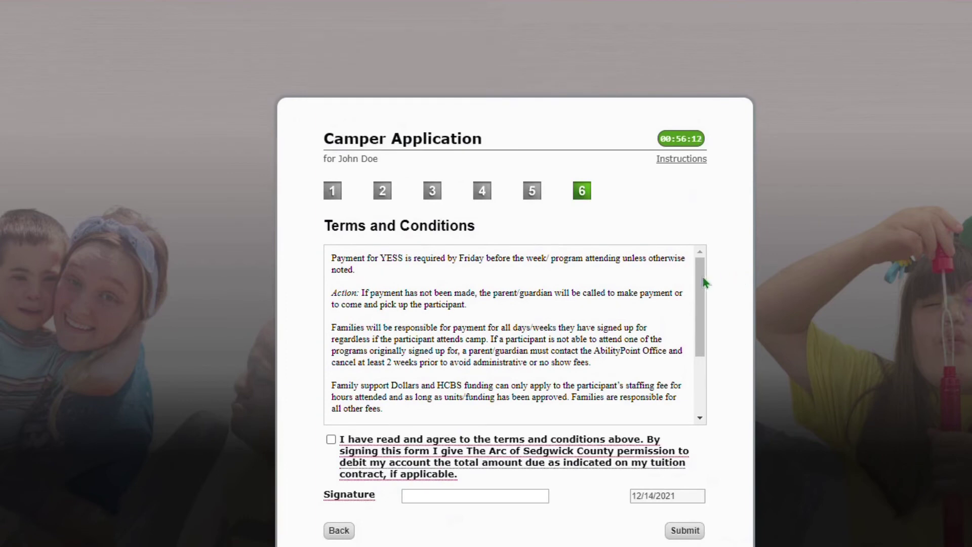
Agree to the terms, sign with the guardian's full name, and submit the application
left_click_drag(700, 307, 708, 360)
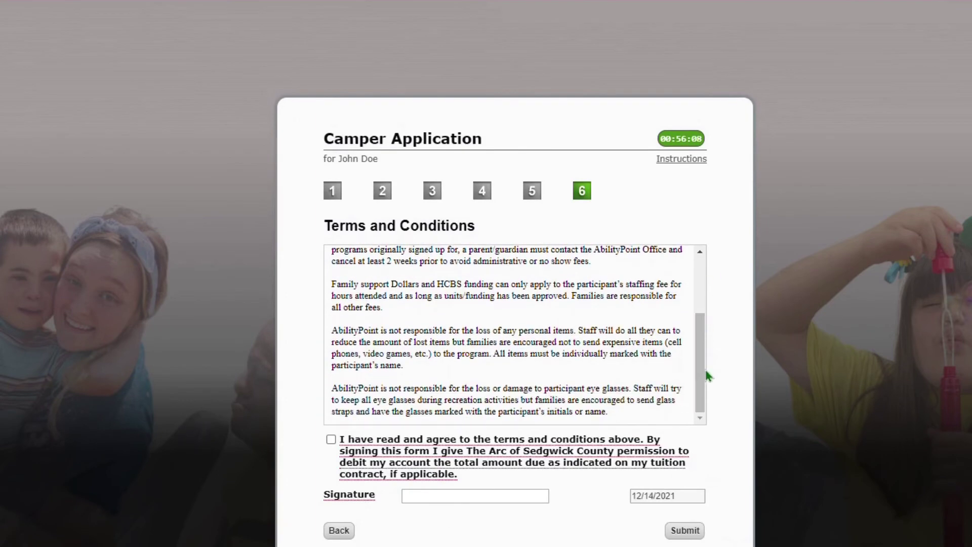
left_click(331, 439)
left_click(446, 495)
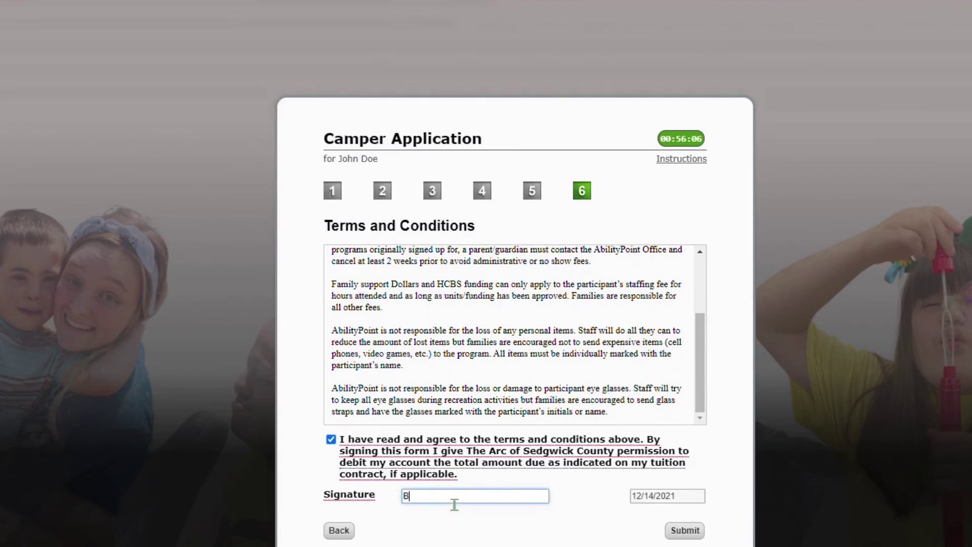
left_click(686, 532)
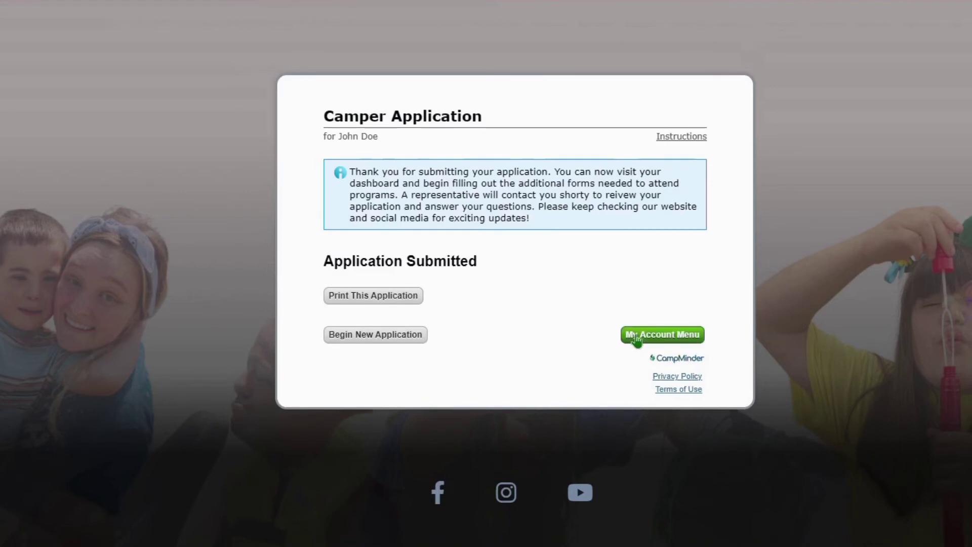
Open Forms & Documents from the account and switch the Season to 2022 to list required forms
left_click(636, 336)
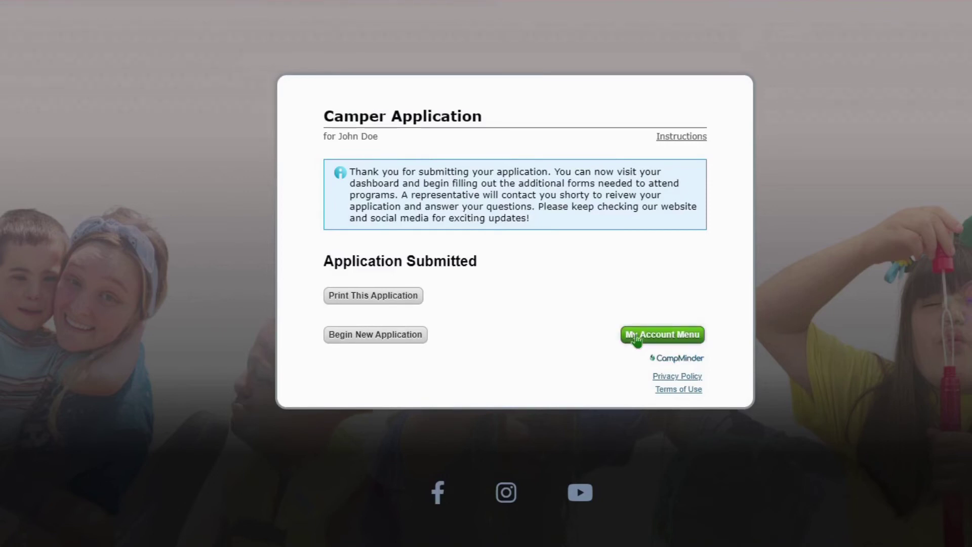
scroll(637, 341, "down", 3)
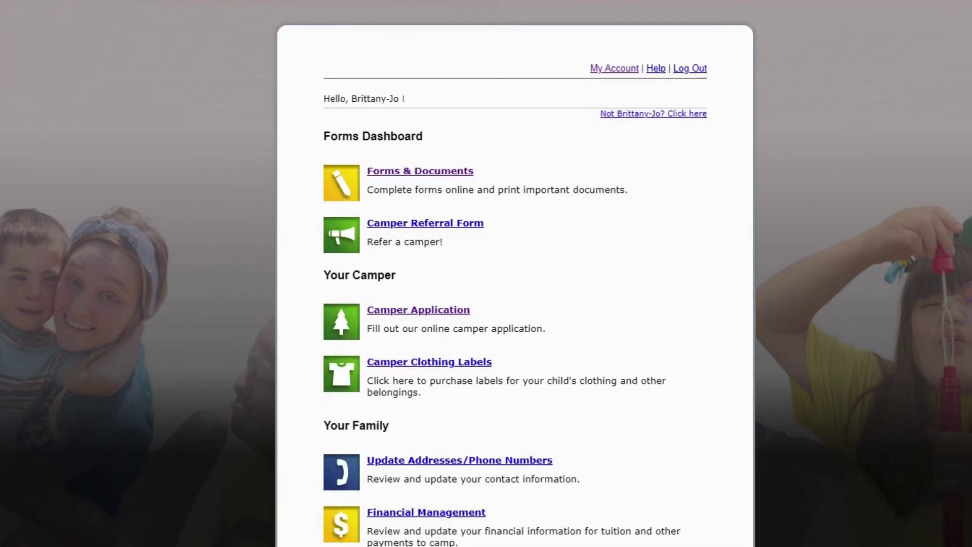
scroll(515, 283, "down", 2)
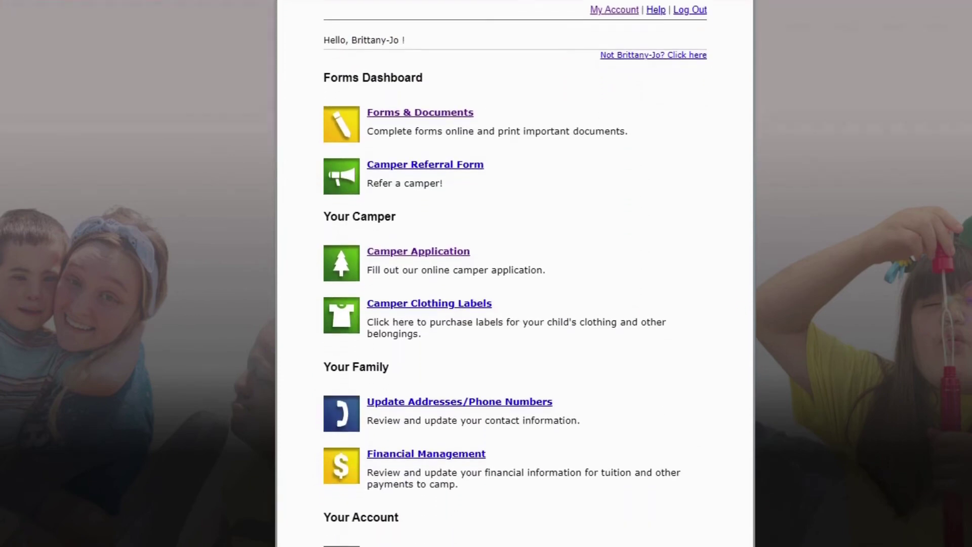
scroll(515, 283, "down", 2)
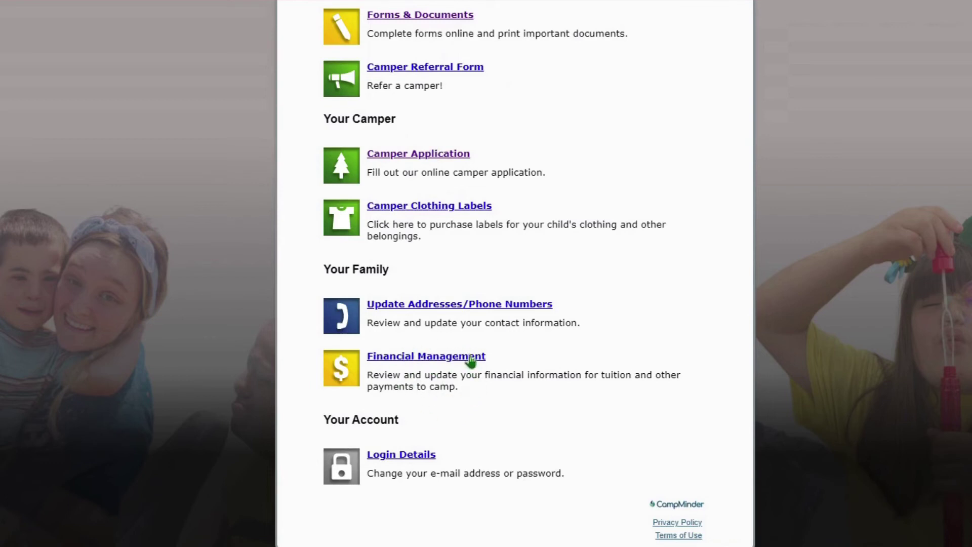
scroll(533, 252, "up", 3)
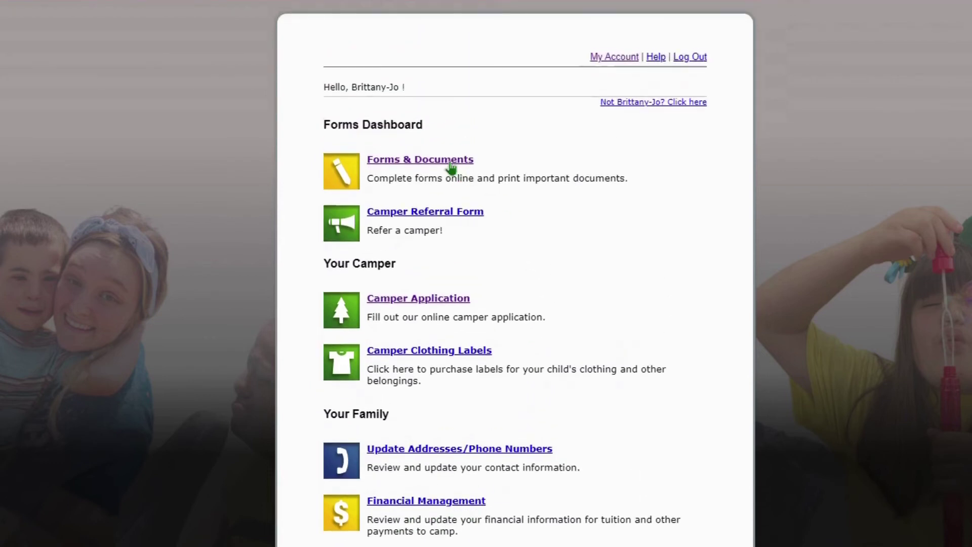
left_click(450, 161)
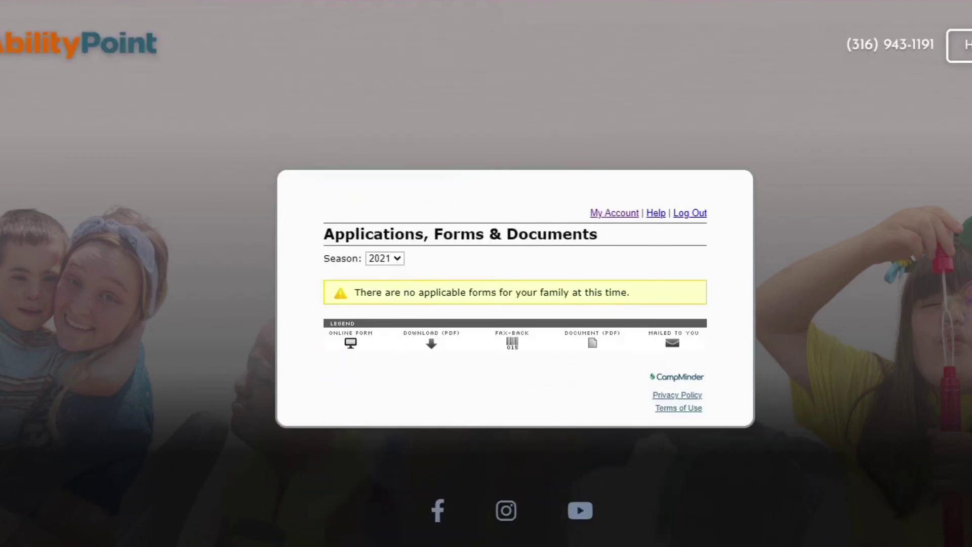
left_click(398, 259)
left_click(394, 275)
scroll(483, 294, "down", 2)
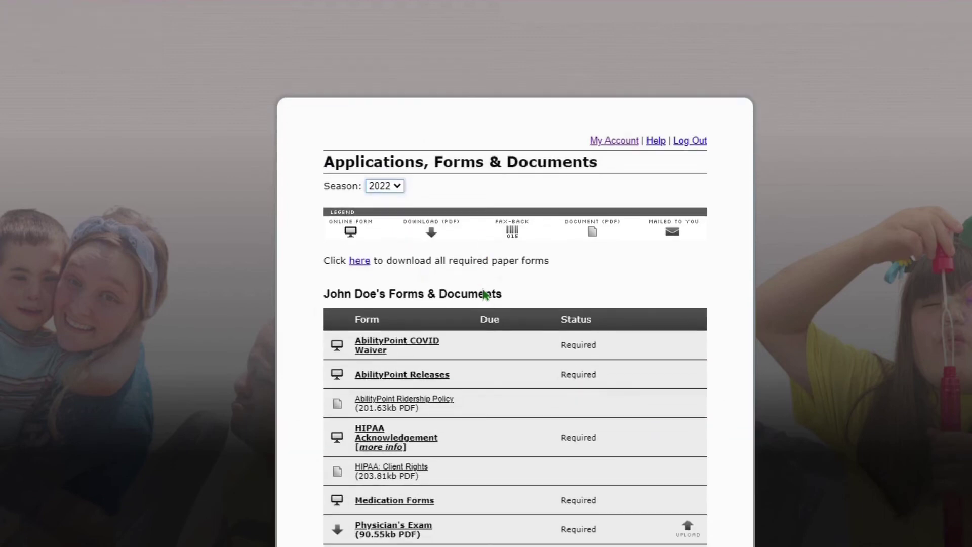
scroll(484, 295, "down", 2)
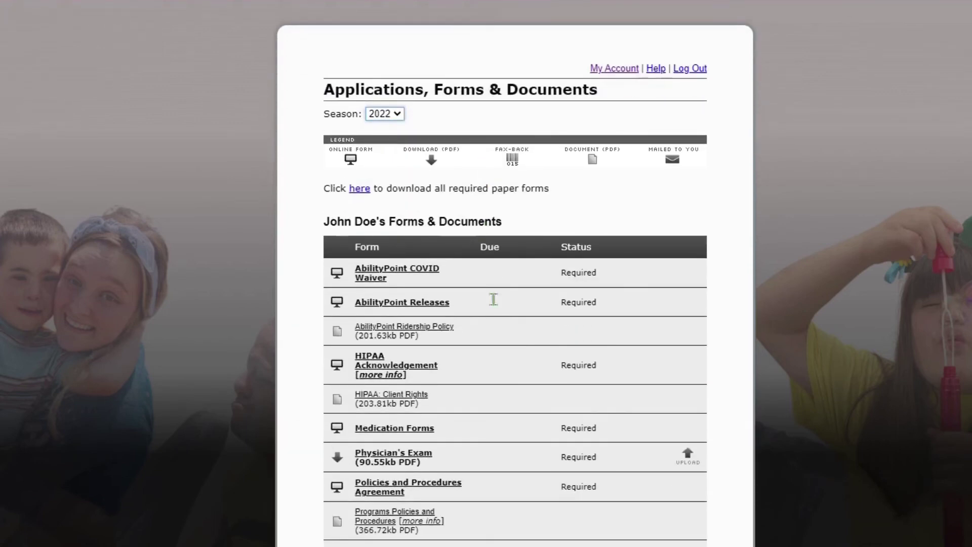
scroll(494, 299, "down", 2)
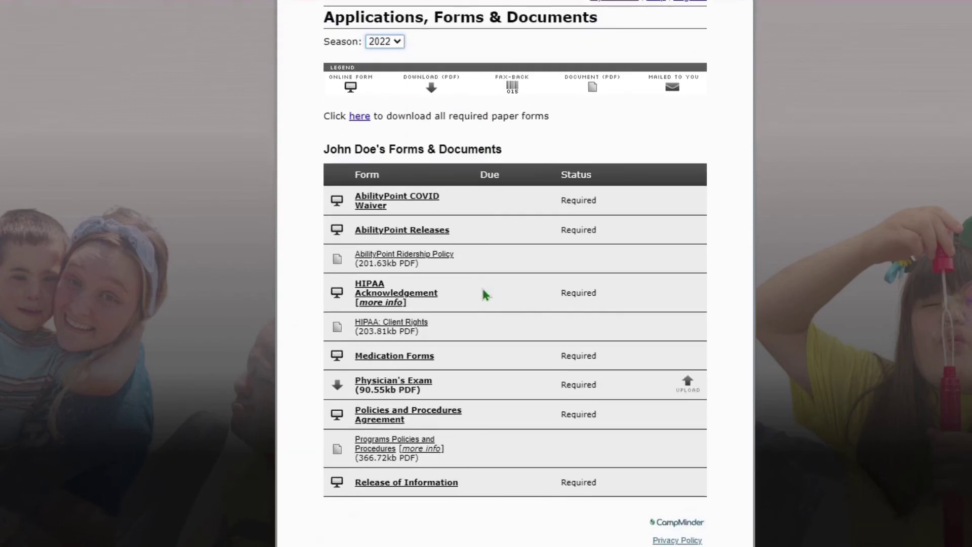
Open the AbilityPoint COVID Waiver and fill in the guardian's and participant's names
left_click(421, 205)
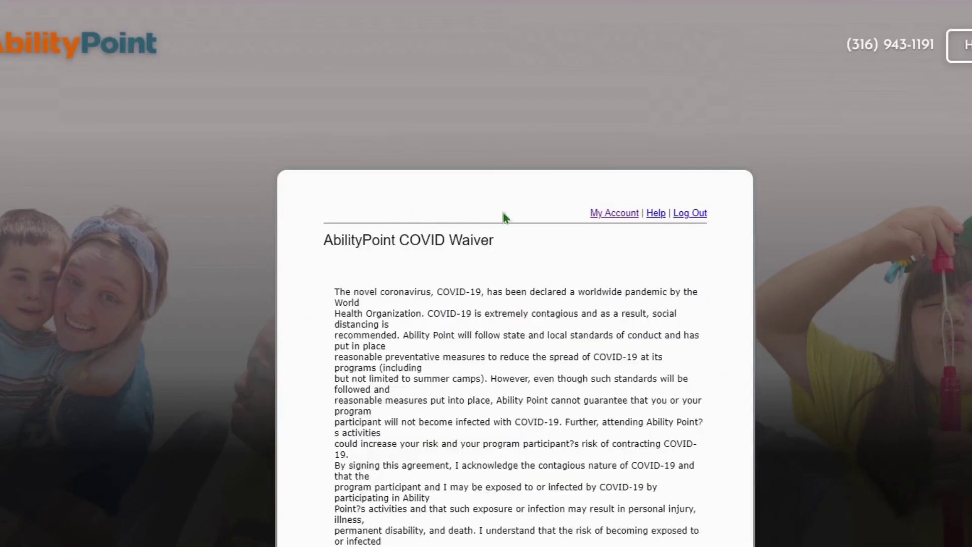
scroll(506, 217, "down", 6)
left_click(438, 425)
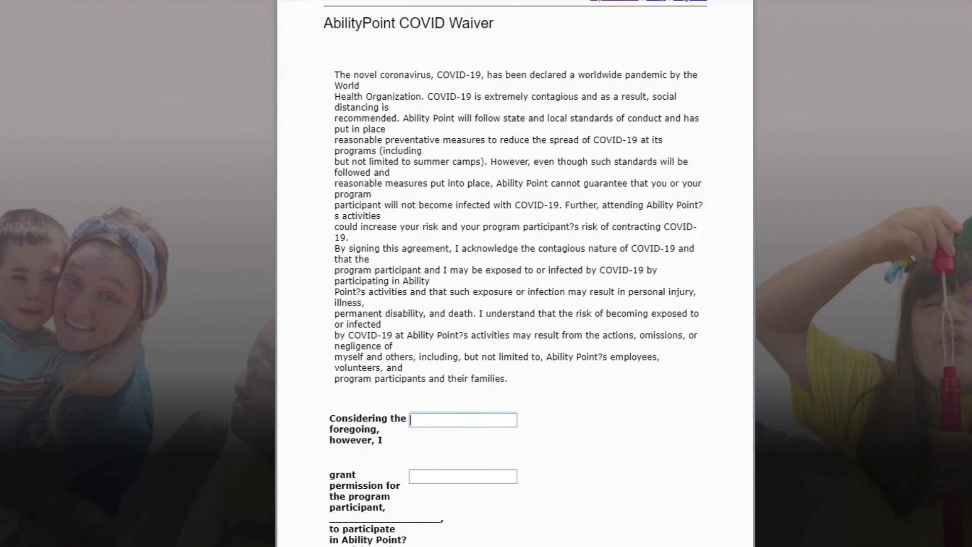
key("Tab")
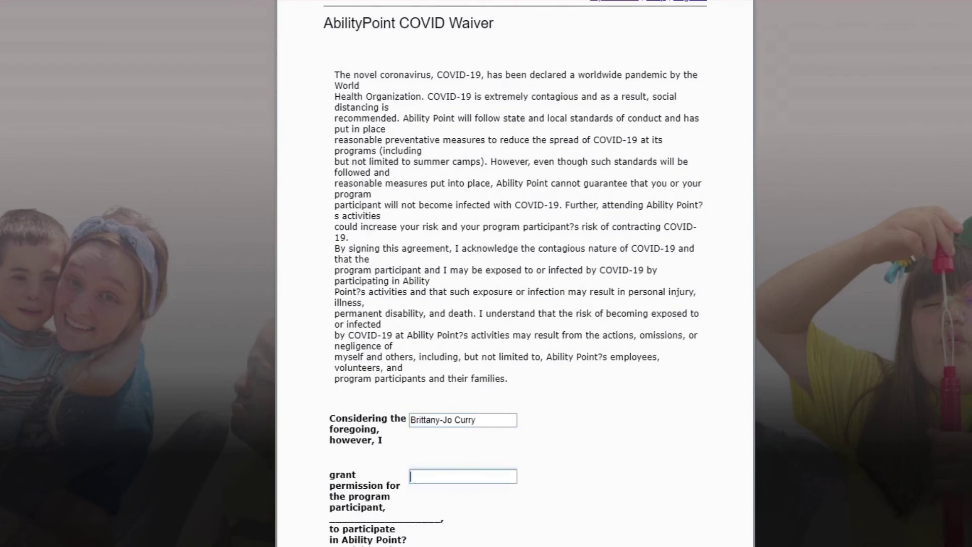
type("Joe Dal")
key("BackSpace")
key("BackSpace")
key("BackSpace")
key("BackSpace")
key("BackSpace")
type("hn Do")
Sign the COVID waiver with the guardian's name and submit it
scroll(547, 415, "down", 6)
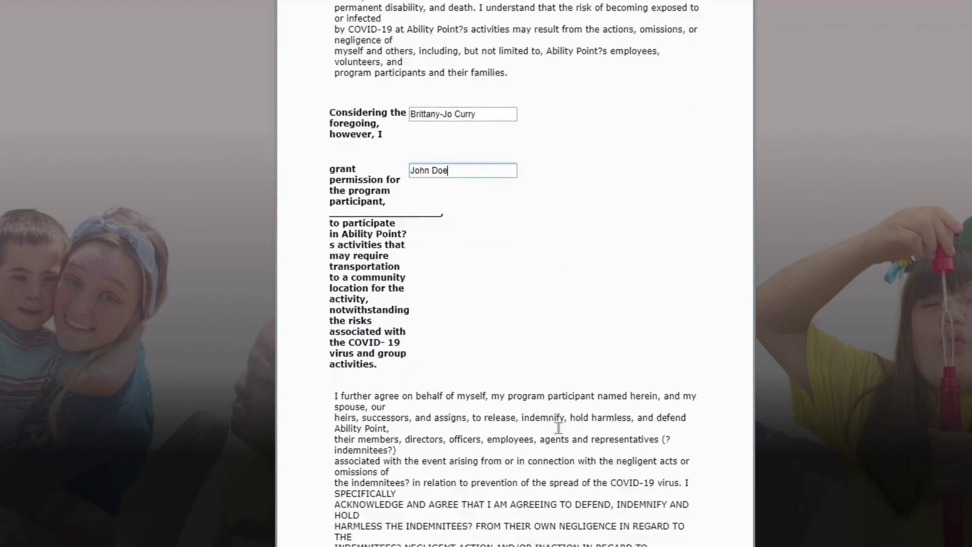
scroll(559, 428, "down", 3)
scroll(558, 428, "down", 2)
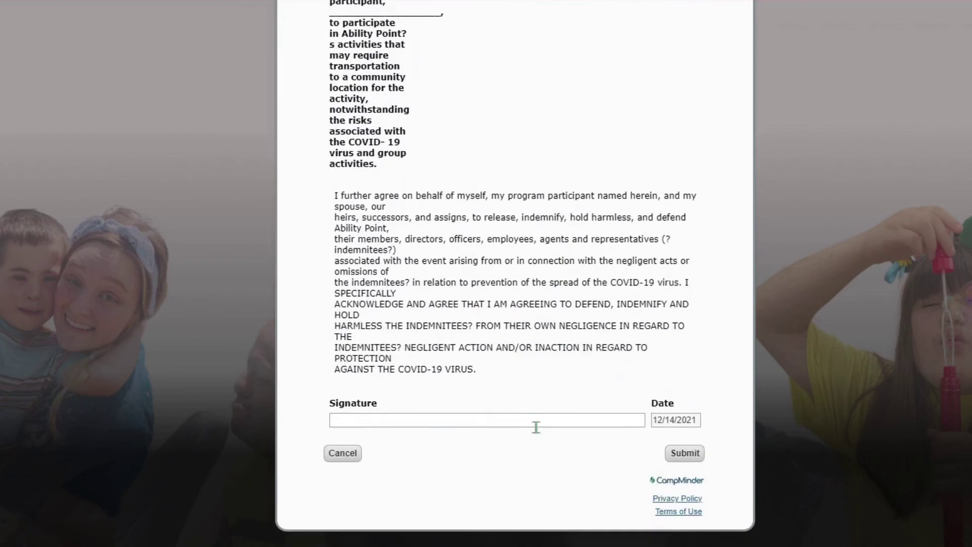
left_click(536, 424)
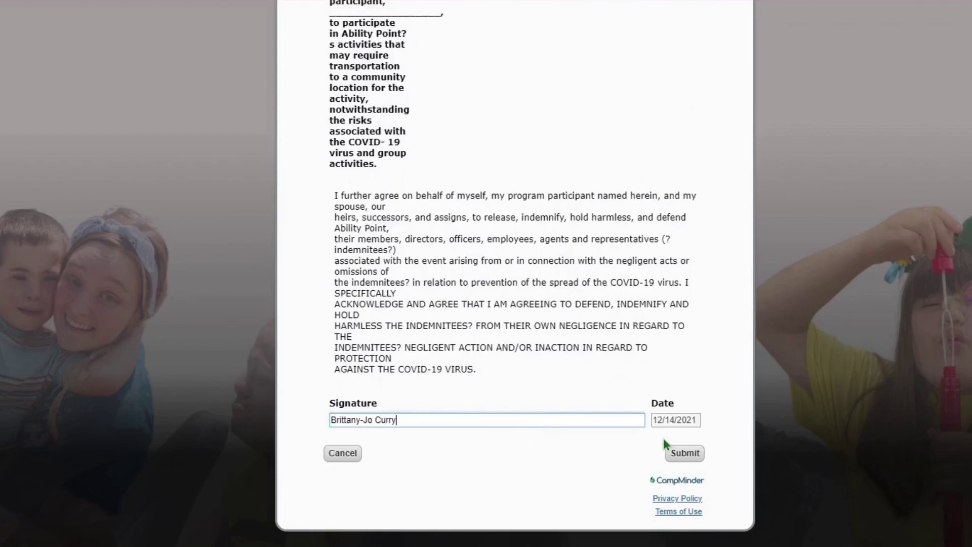
left_click(685, 453)
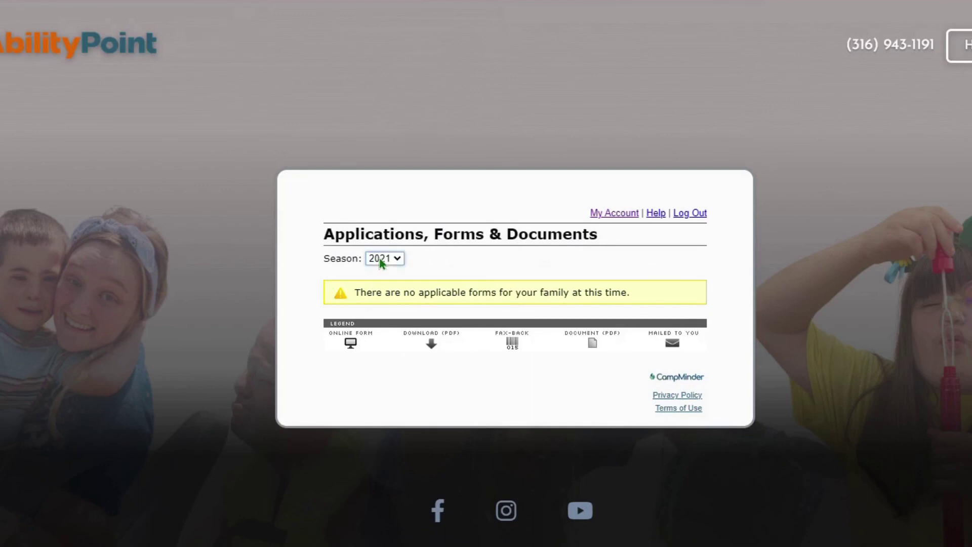
Confirm the COVID Waiver shows received Dec 14, 2021 in the 2022 list, then return to My Account
left_click(383, 272)
scroll(536, 285, "down", 2)
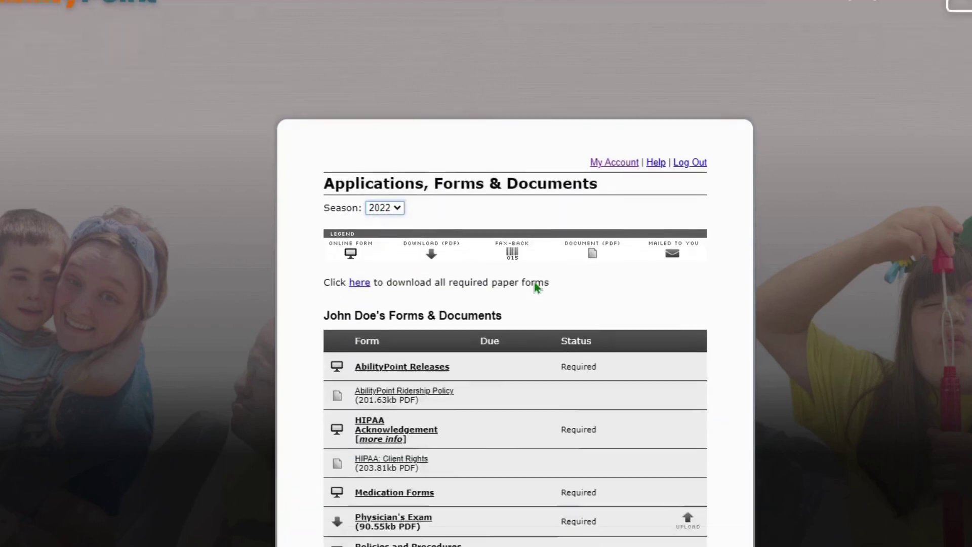
scroll(535, 284, "down", 3)
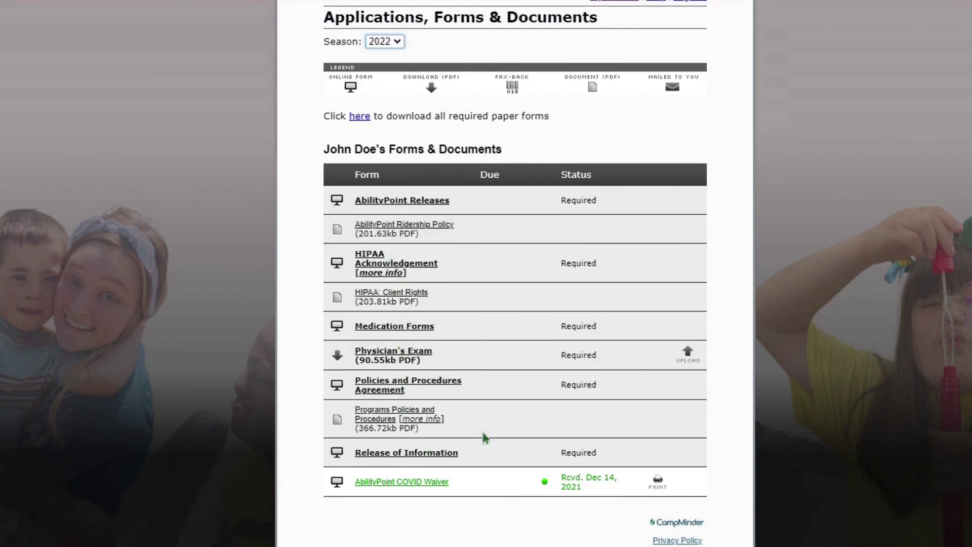
scroll(640, 343, "up", 3)
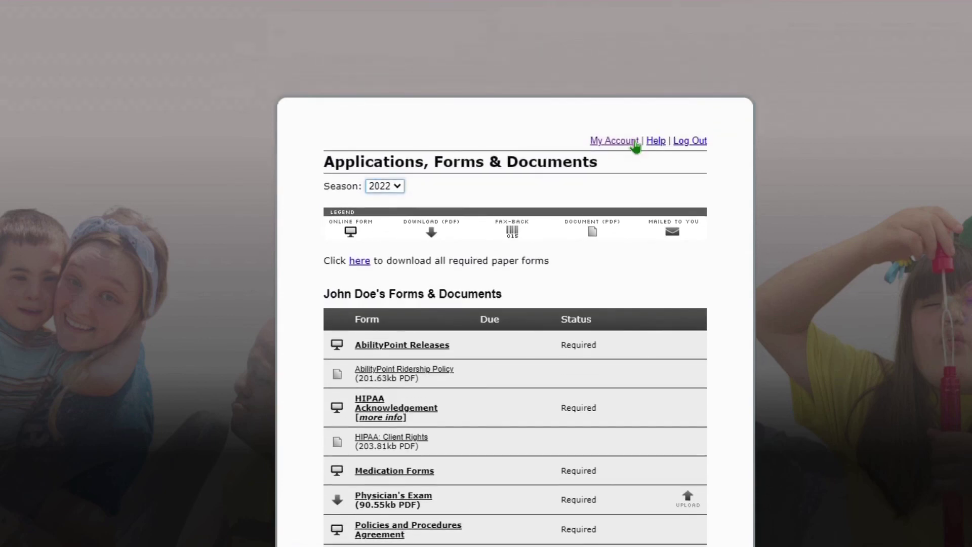
left_click(614, 140)
scroll(428, 217, "down", 7)
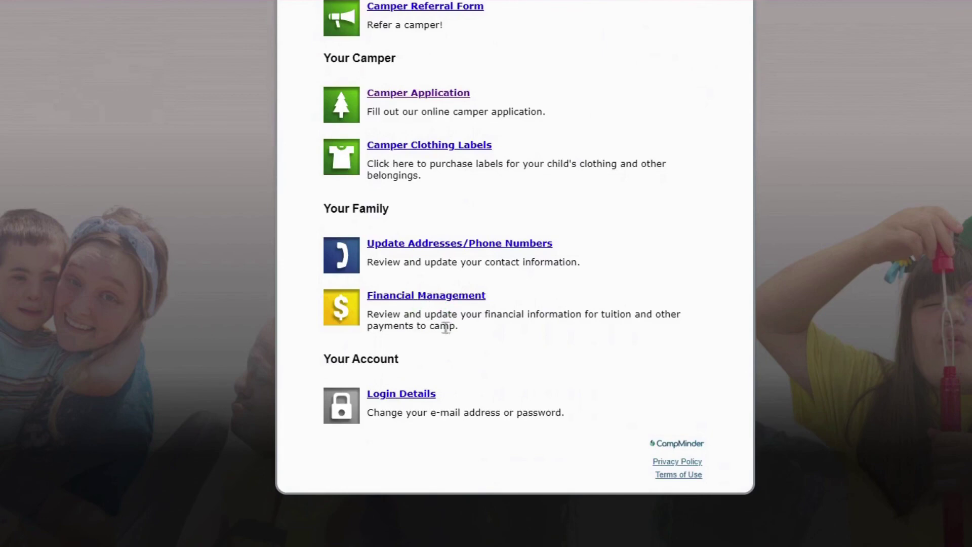
left_click(439, 298)
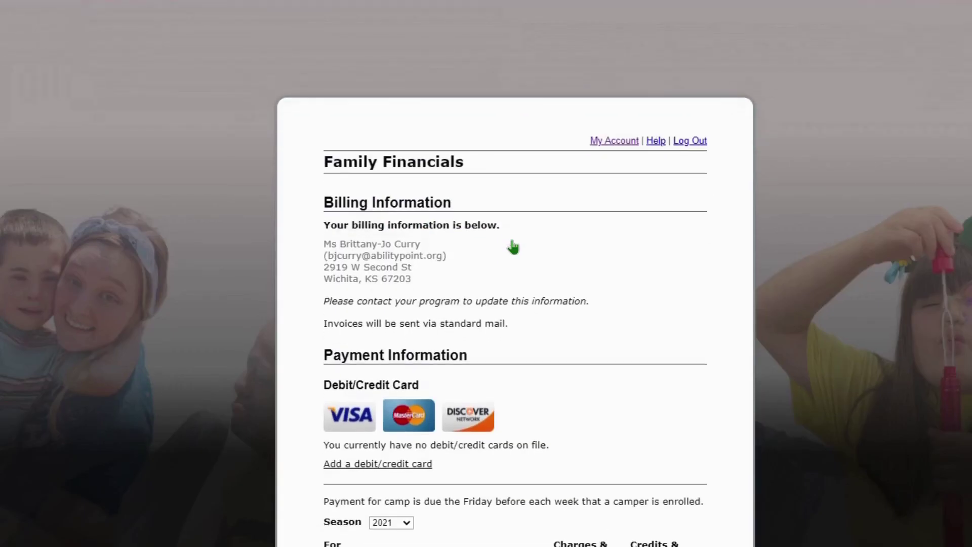
scroll(513, 247, "down", 3)
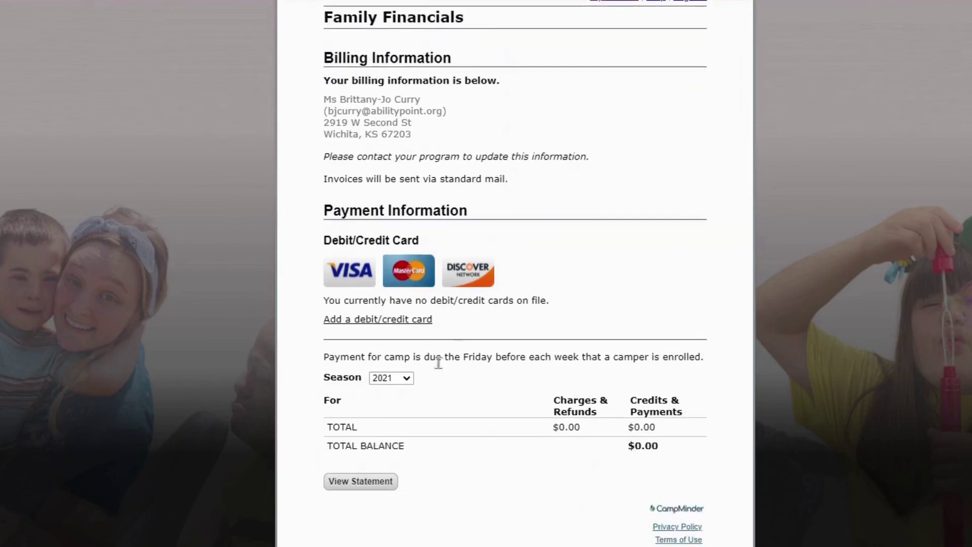
left_click(406, 397)
scroll(436, 281, "up", 3)
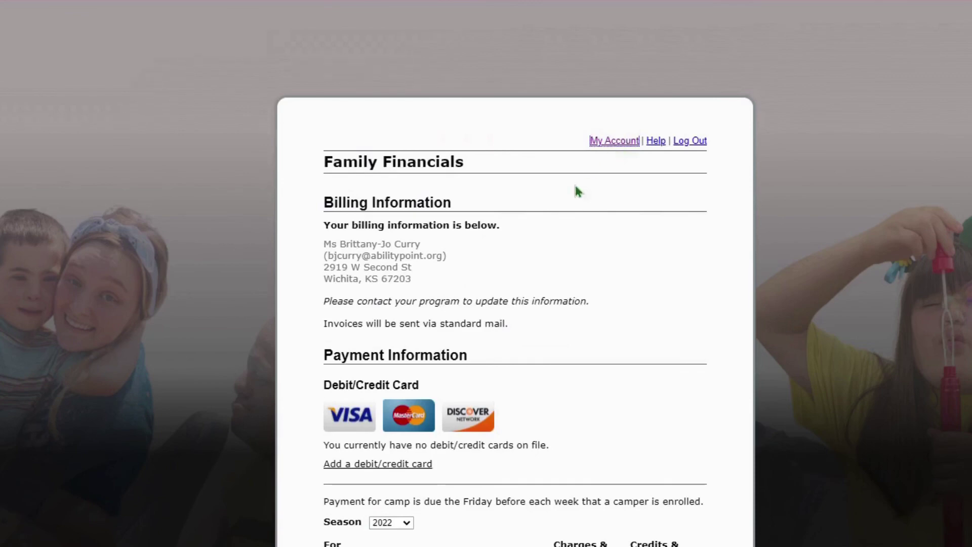
scroll(537, 255, "down", 5)
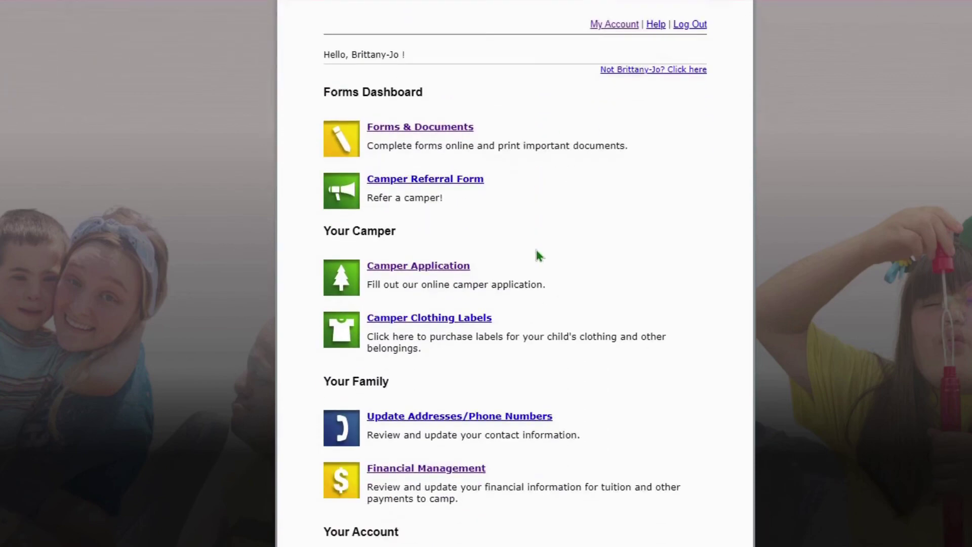
scroll(538, 256, "up", 1)
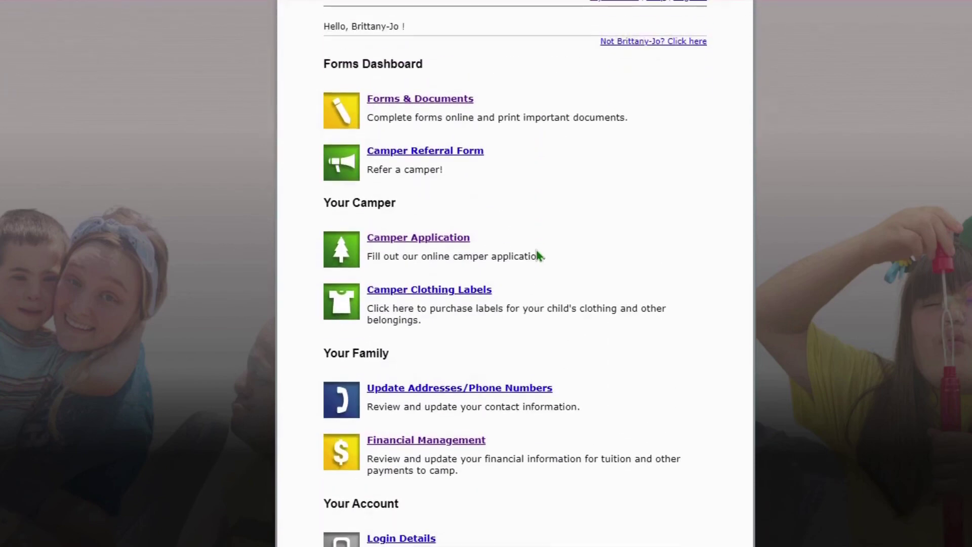
scroll(537, 256, "up", 3)
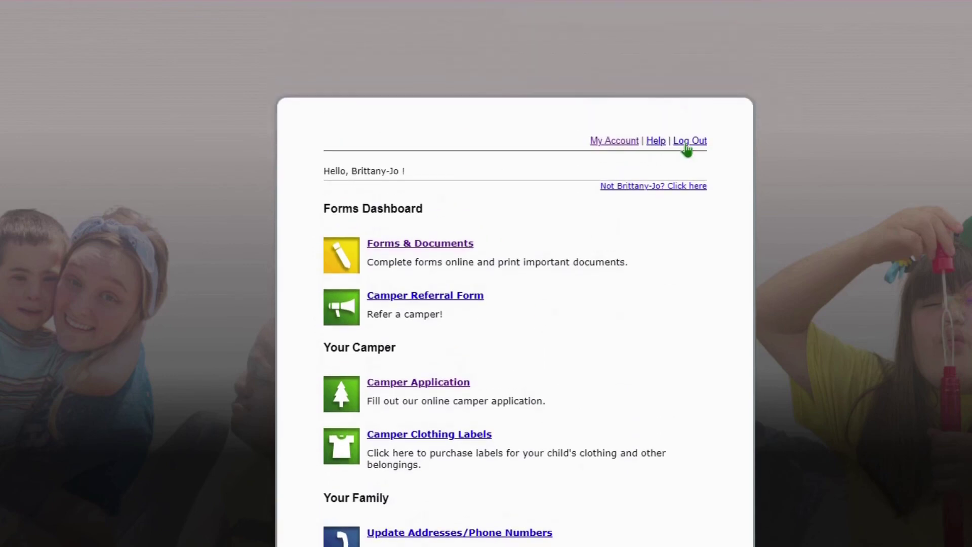